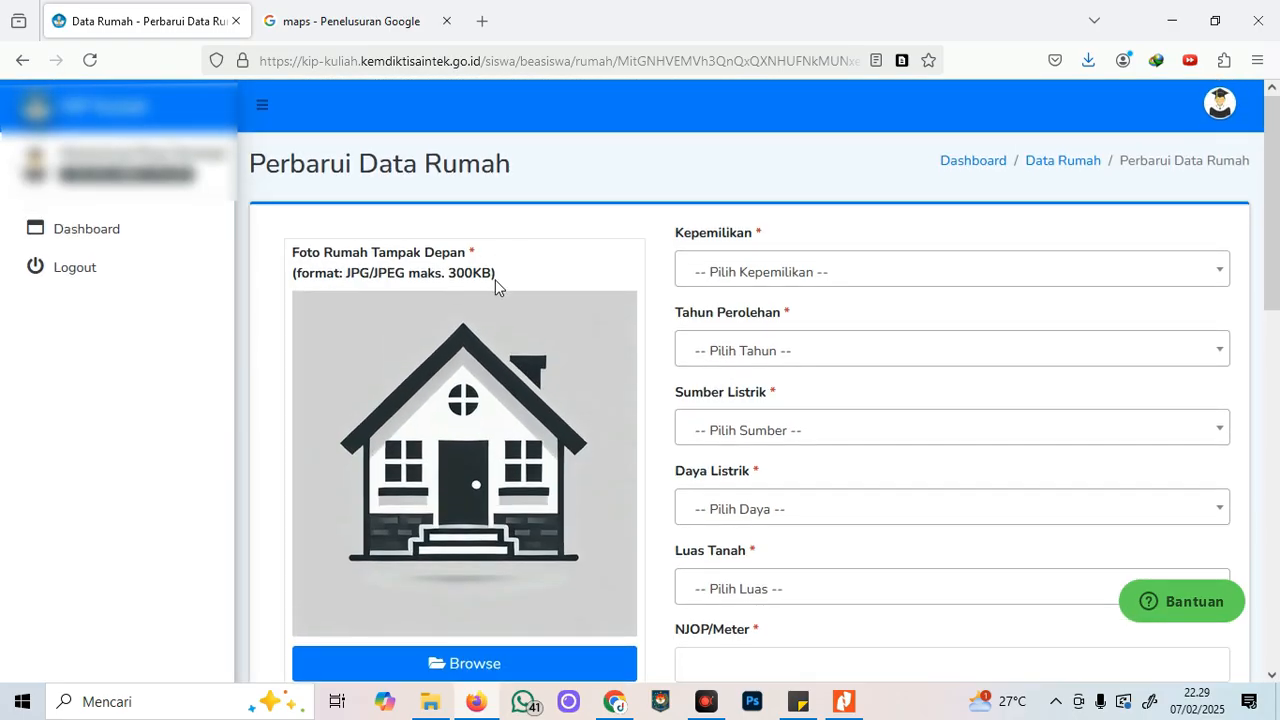
scroll(492, 281, "down", 5)
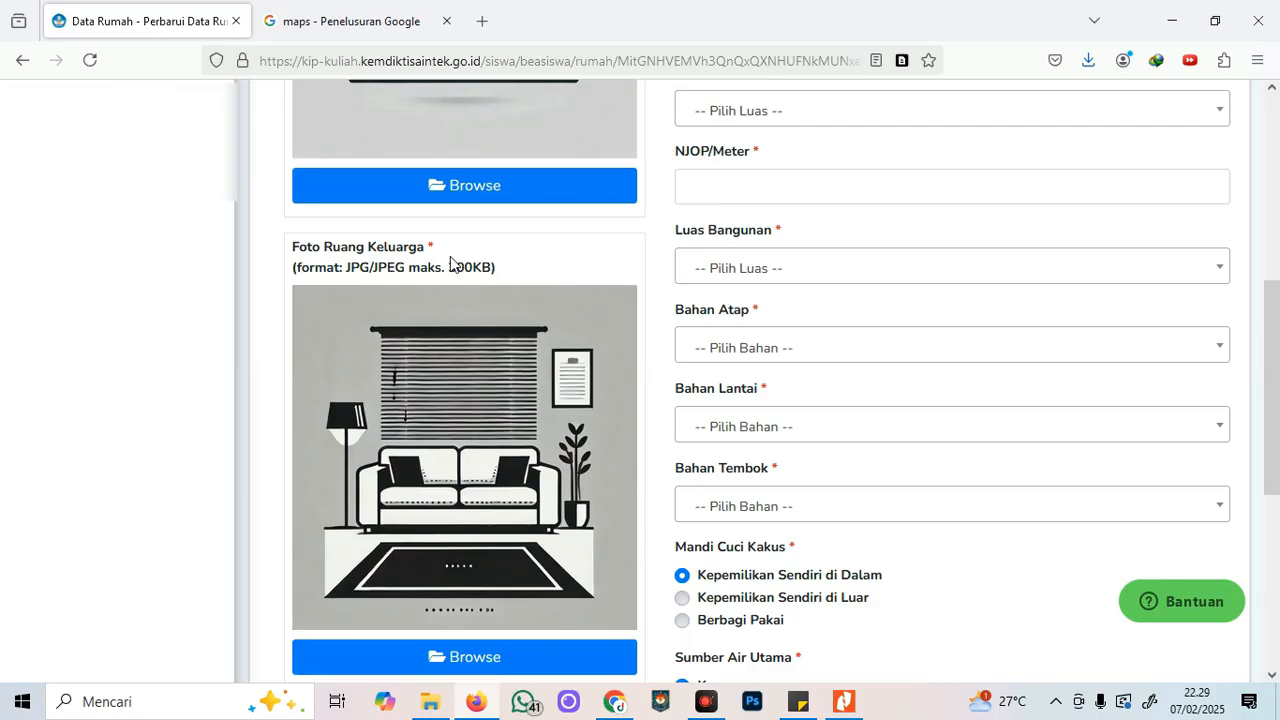
scroll(450, 262, "up", 4)
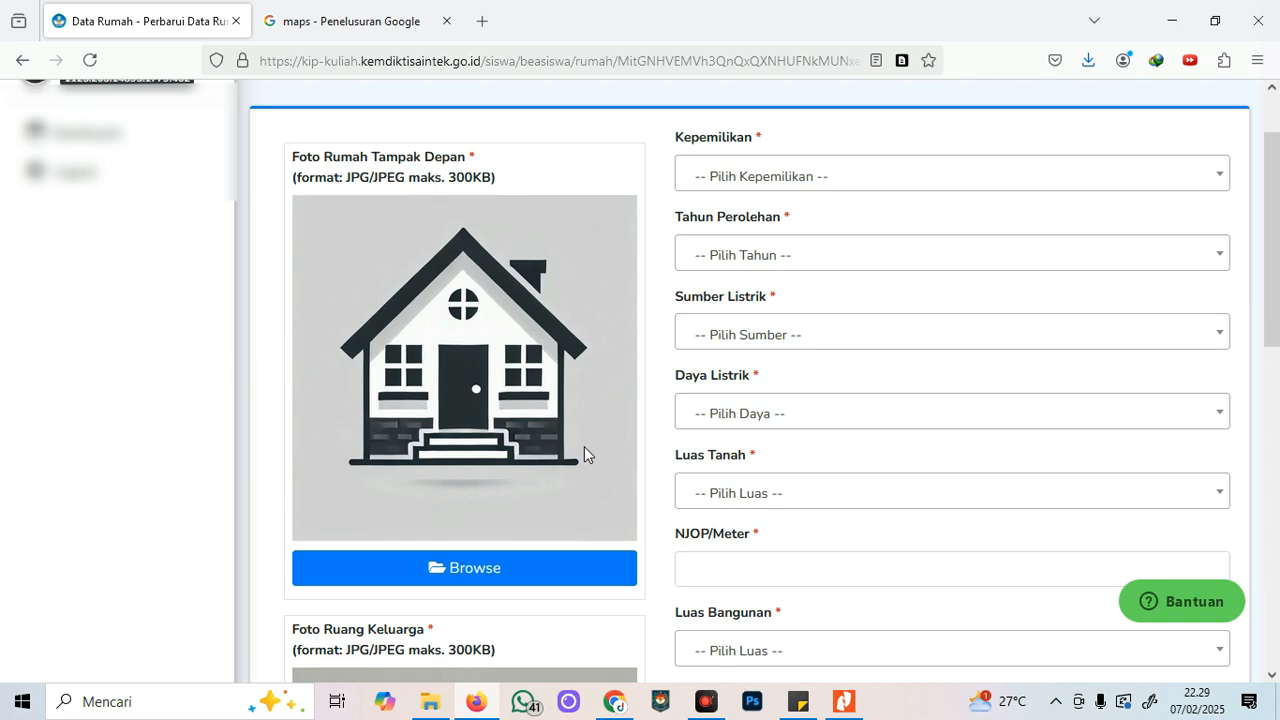
left_click(497, 566)
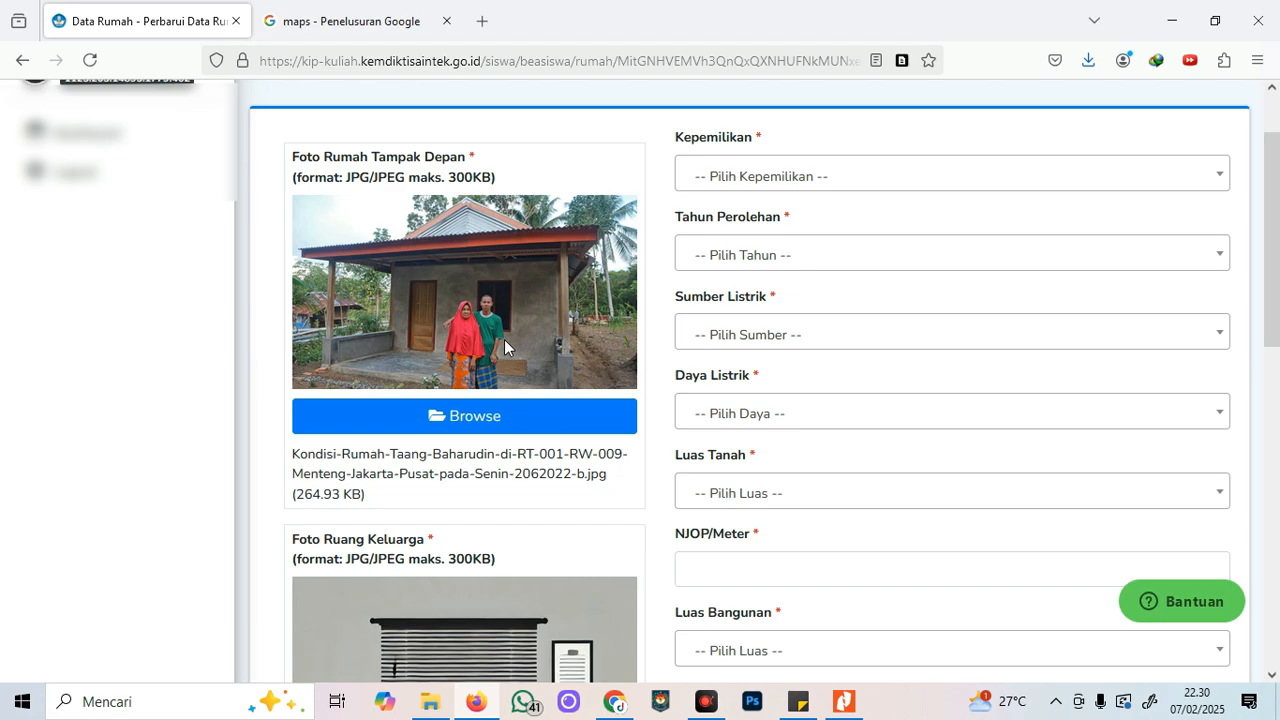
scroll(520, 330, "down", 5)
left_click(464, 470)
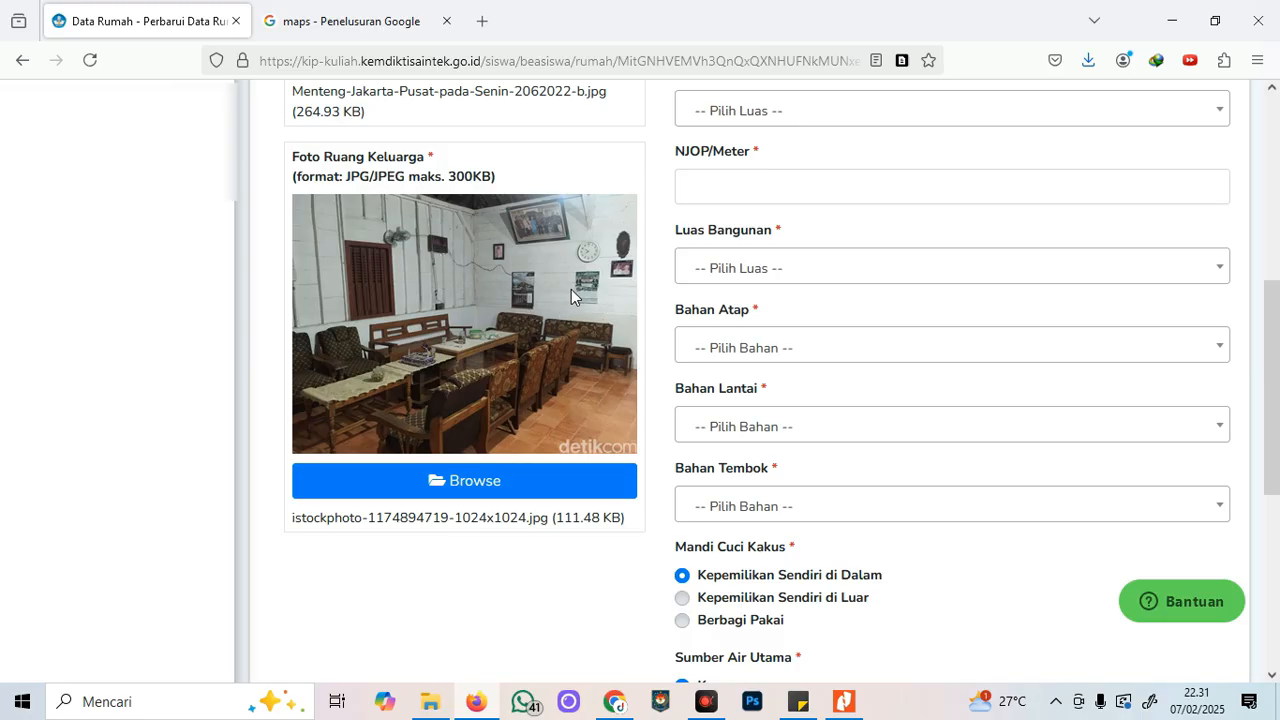
Set the house ownership (Kepemilikan) to Sendiri.
scroll(776, 229, "up", 5)
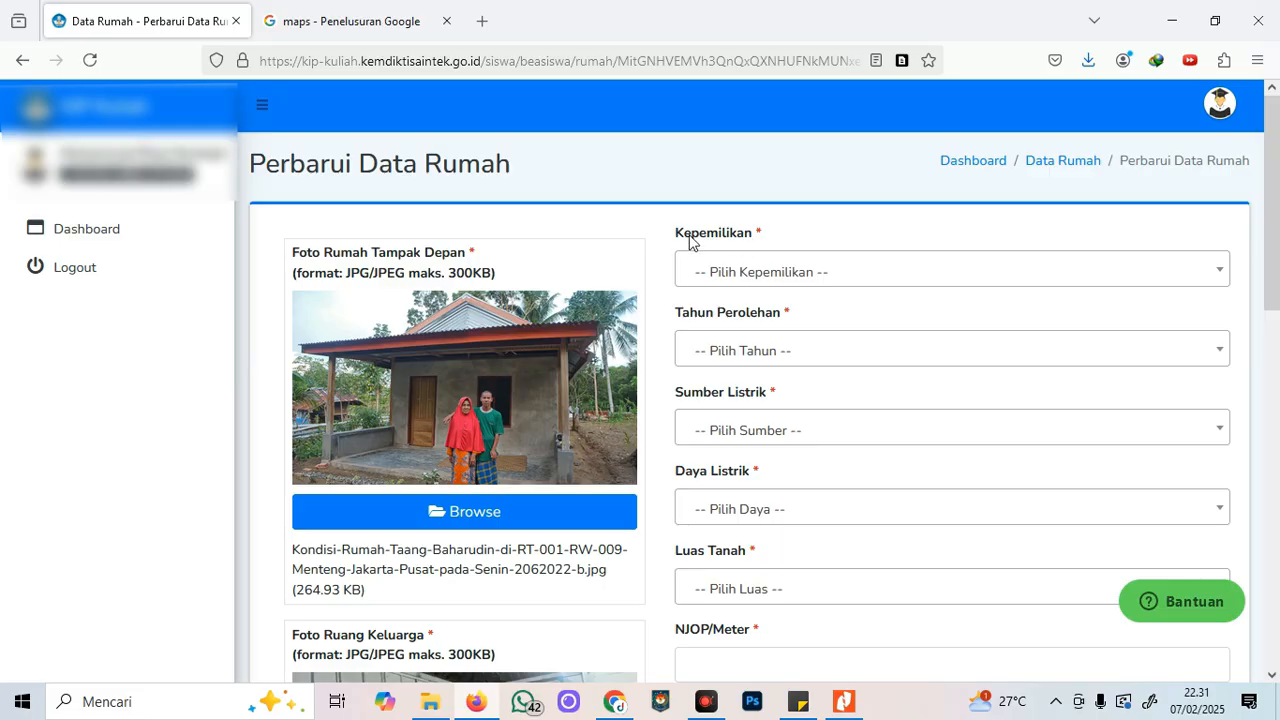
left_click_drag(676, 238, 762, 236)
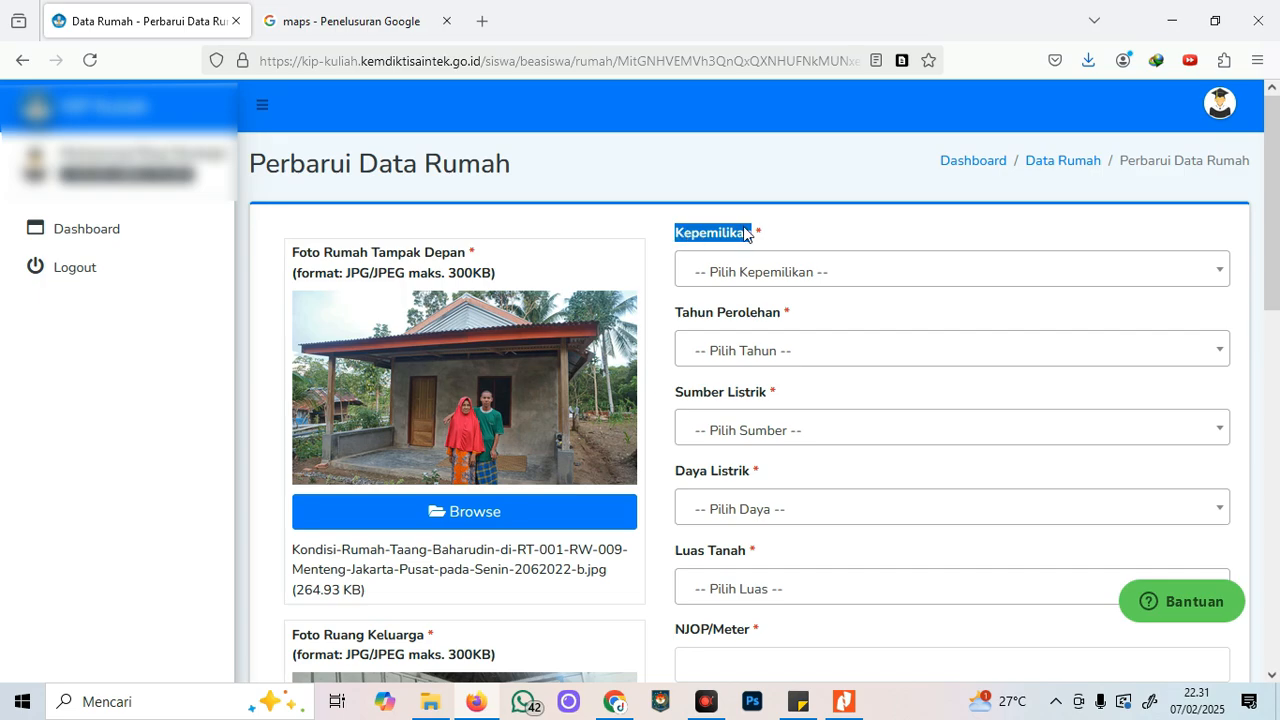
left_click(822, 286)
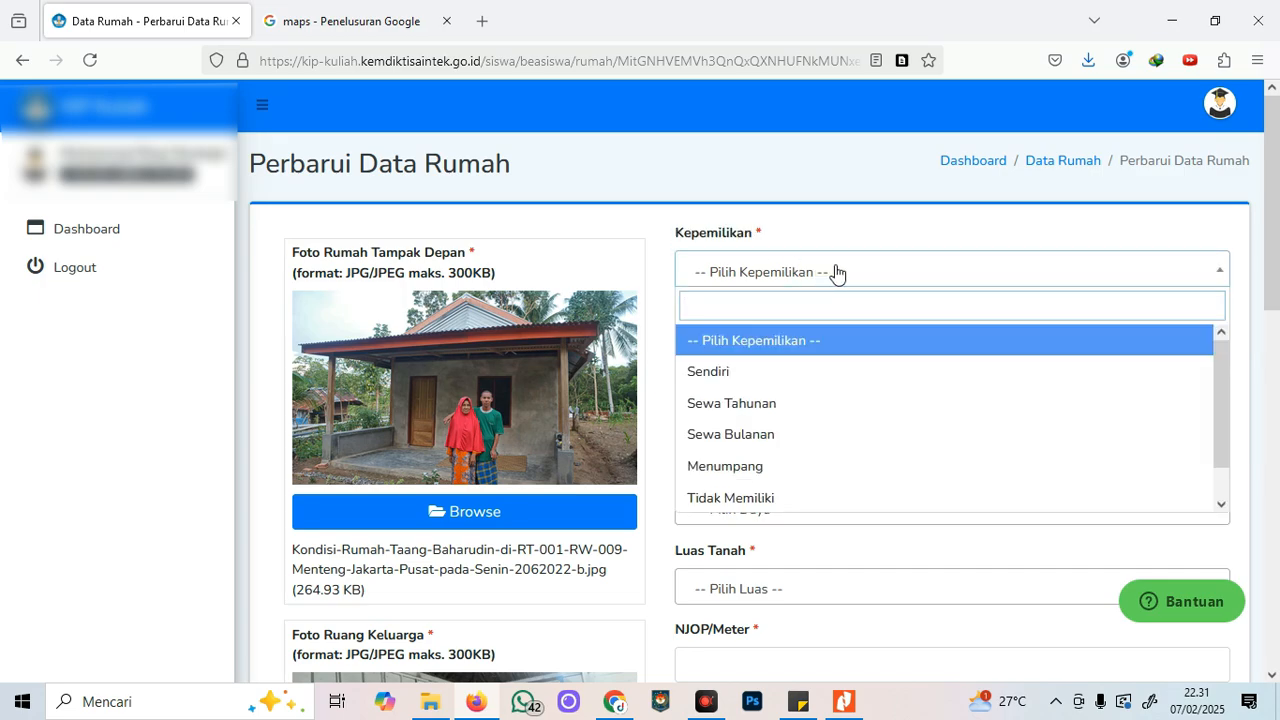
left_click(743, 376)
Try Sewa Tahunan, Sewa Bulanan and Menumpang in turn as the Kepemilikan value.
left_click(757, 277)
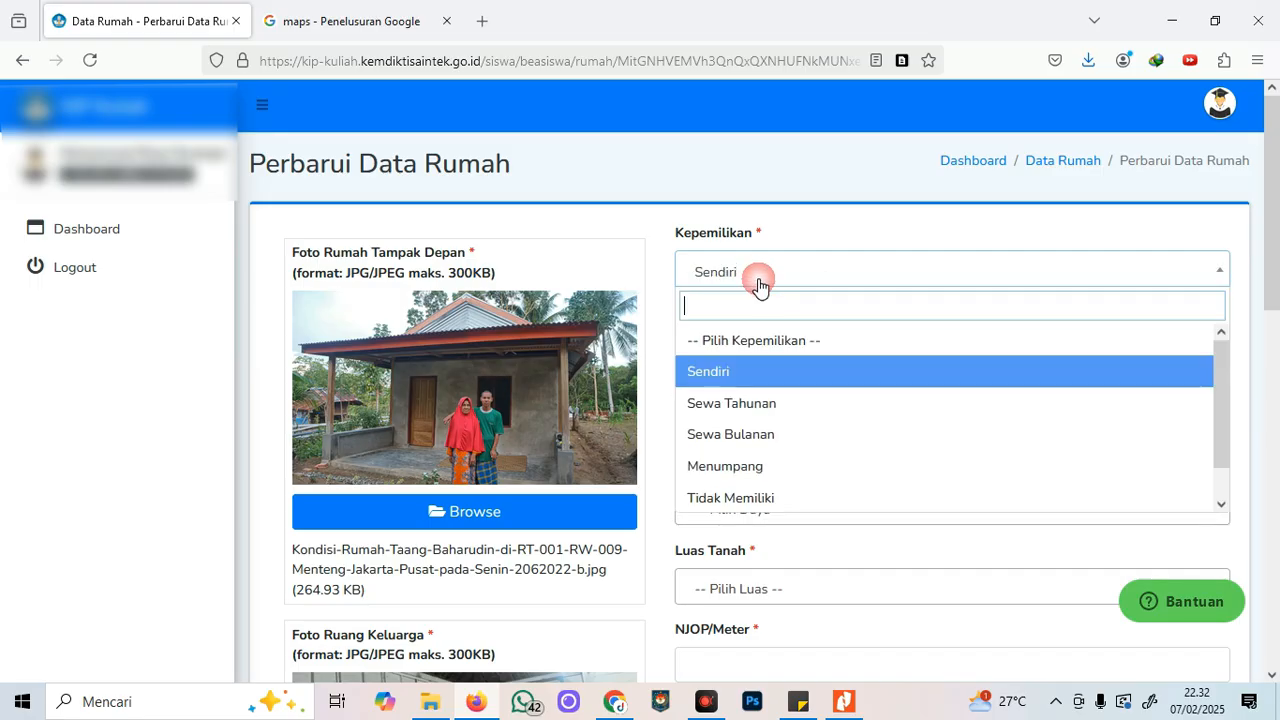
left_click(762, 410)
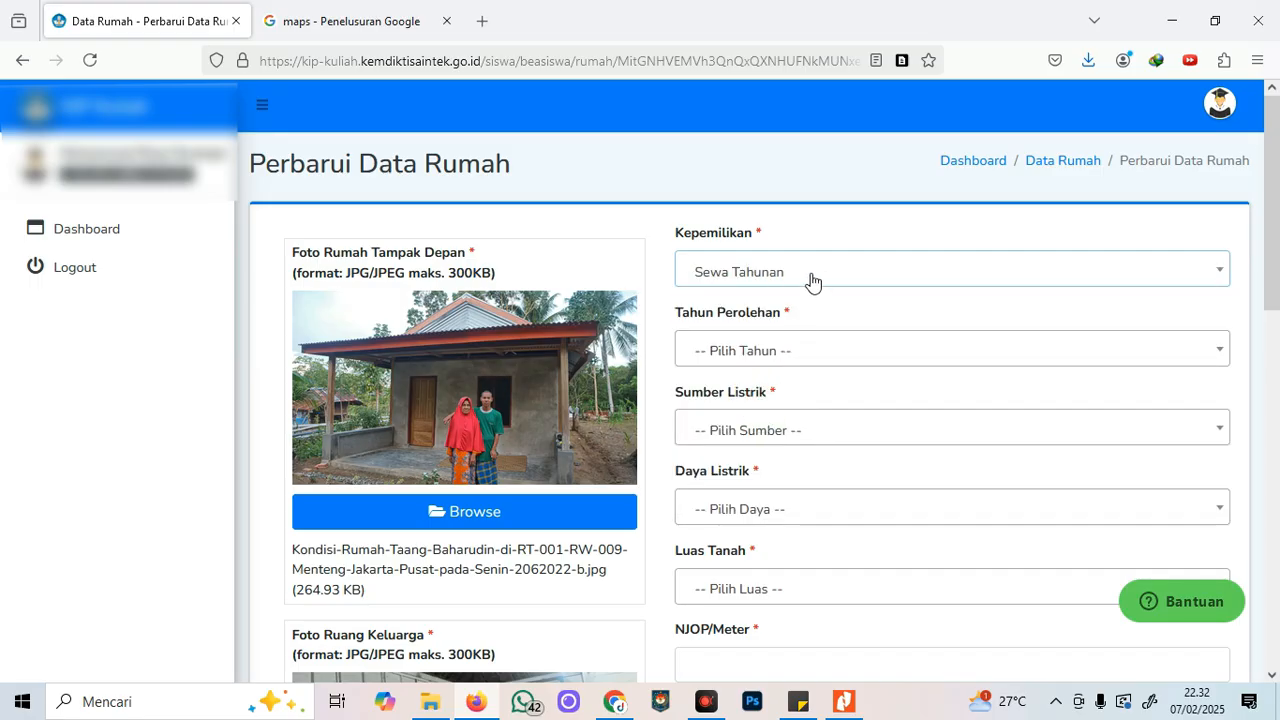
left_click(815, 283)
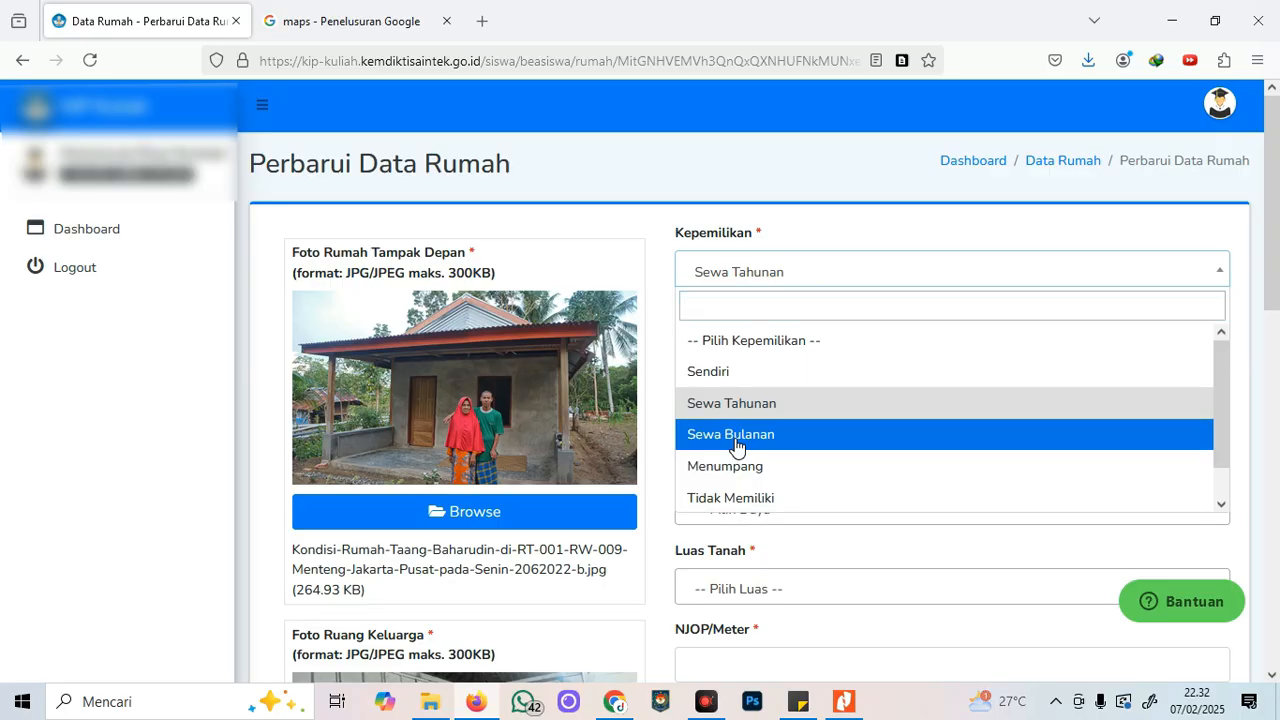
left_click(736, 434)
left_click(785, 280)
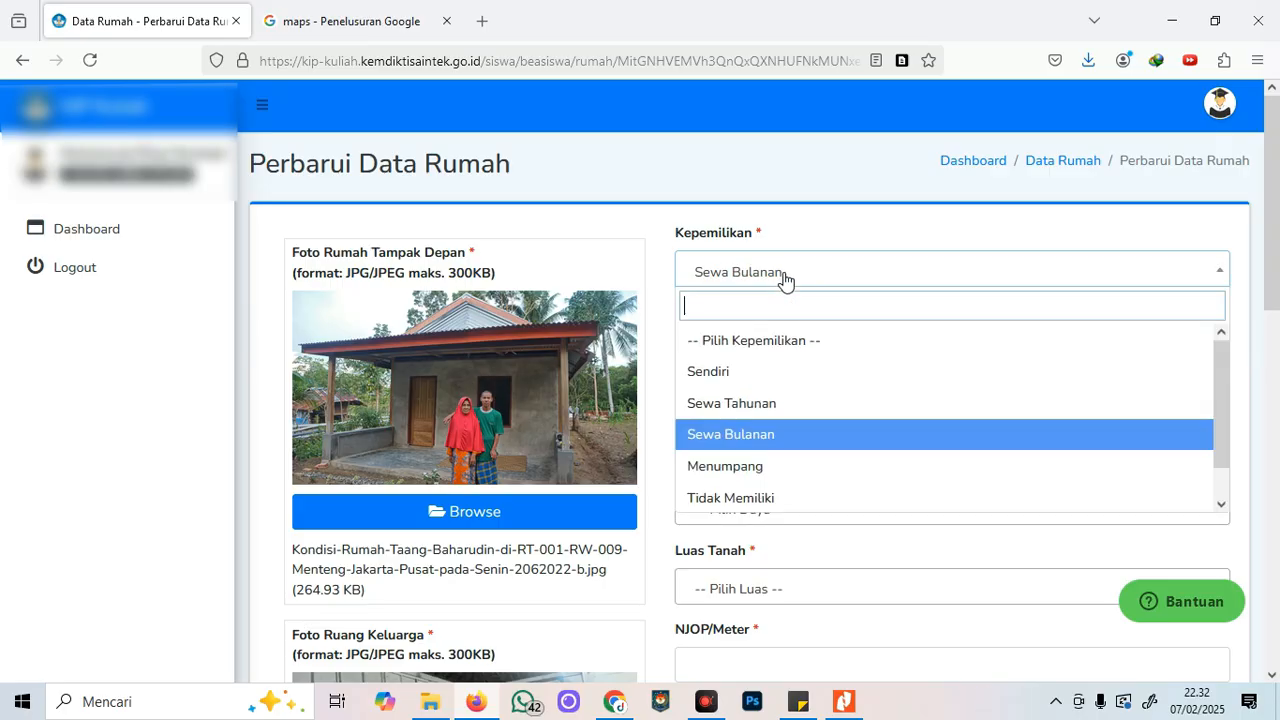
left_click(727, 476)
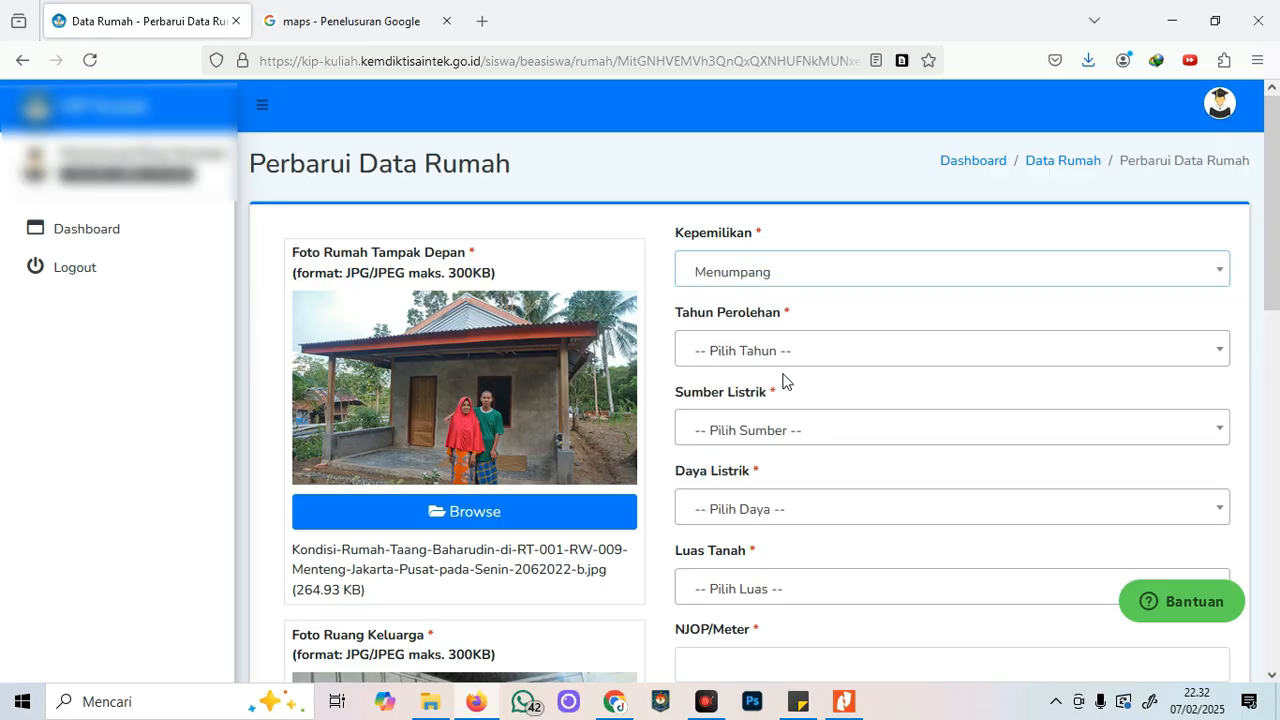
Try Menumpang Tanpa Ijin and Tidak Memiliki as the Kepemilikan value, and set it back to Sendiri.
left_click(831, 291)
scroll(785, 425, "down", 1)
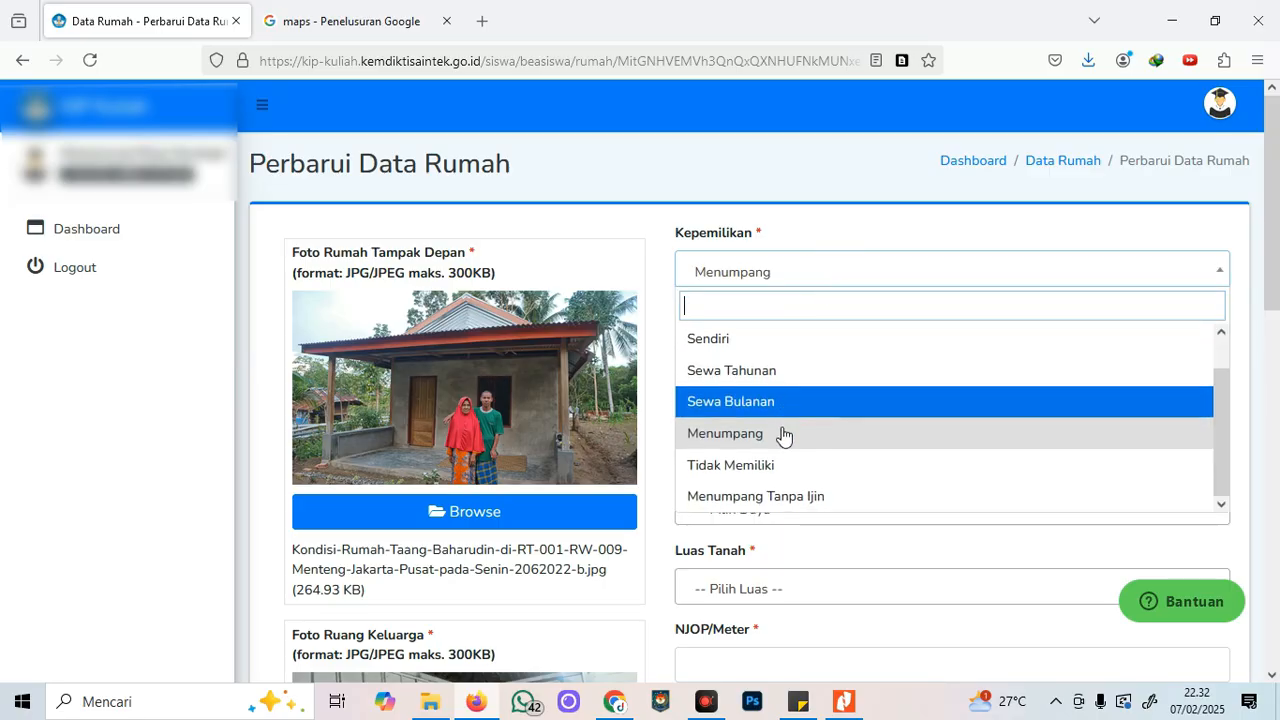
left_click(781, 497)
left_click(793, 279)
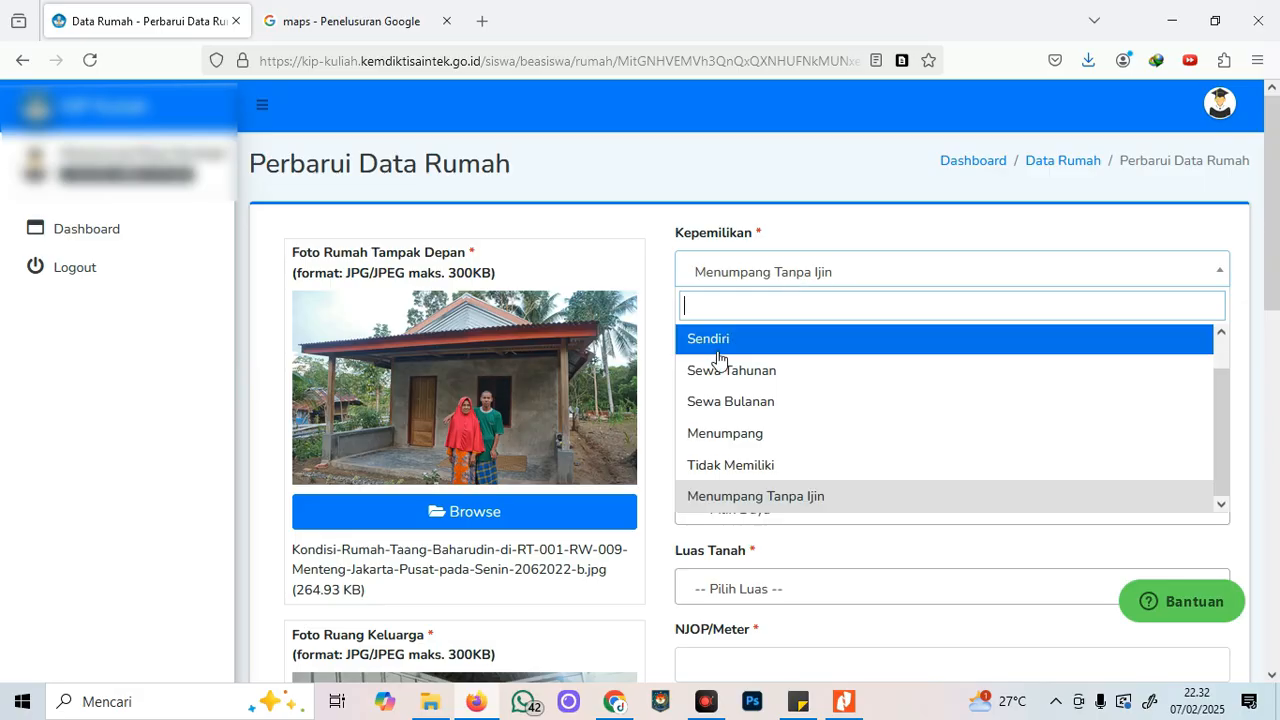
left_click(746, 464)
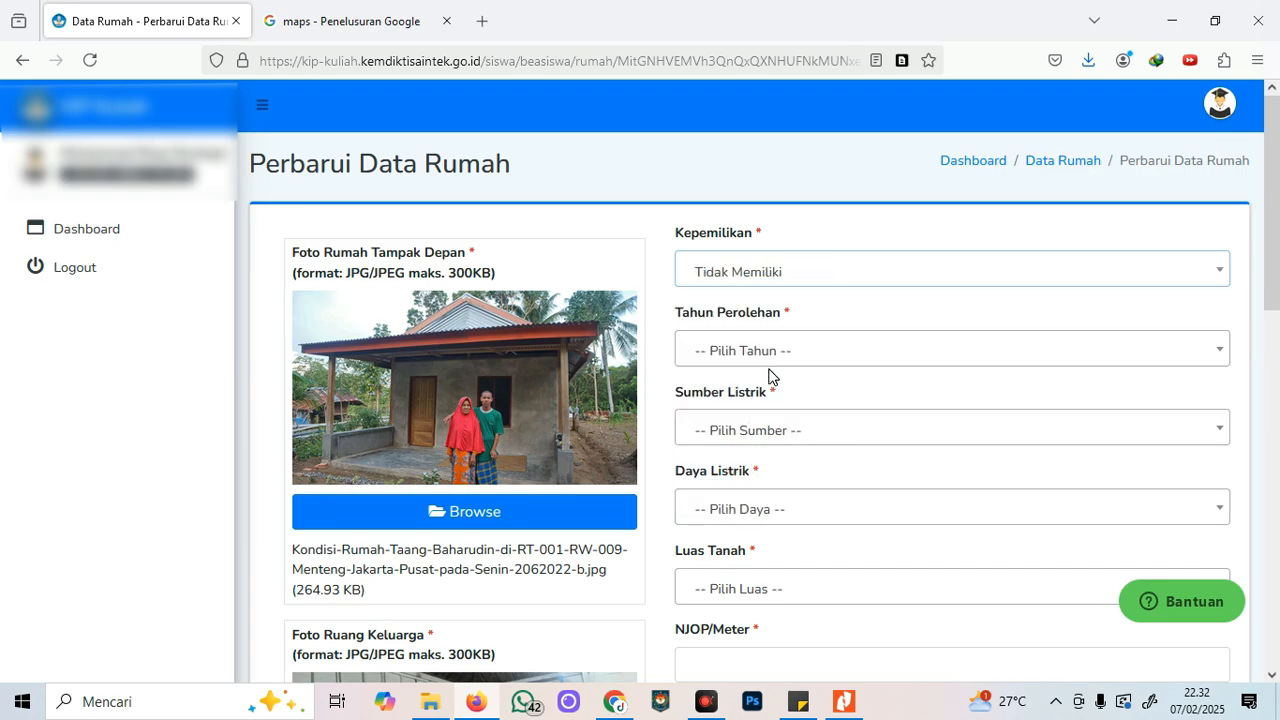
left_click(842, 283)
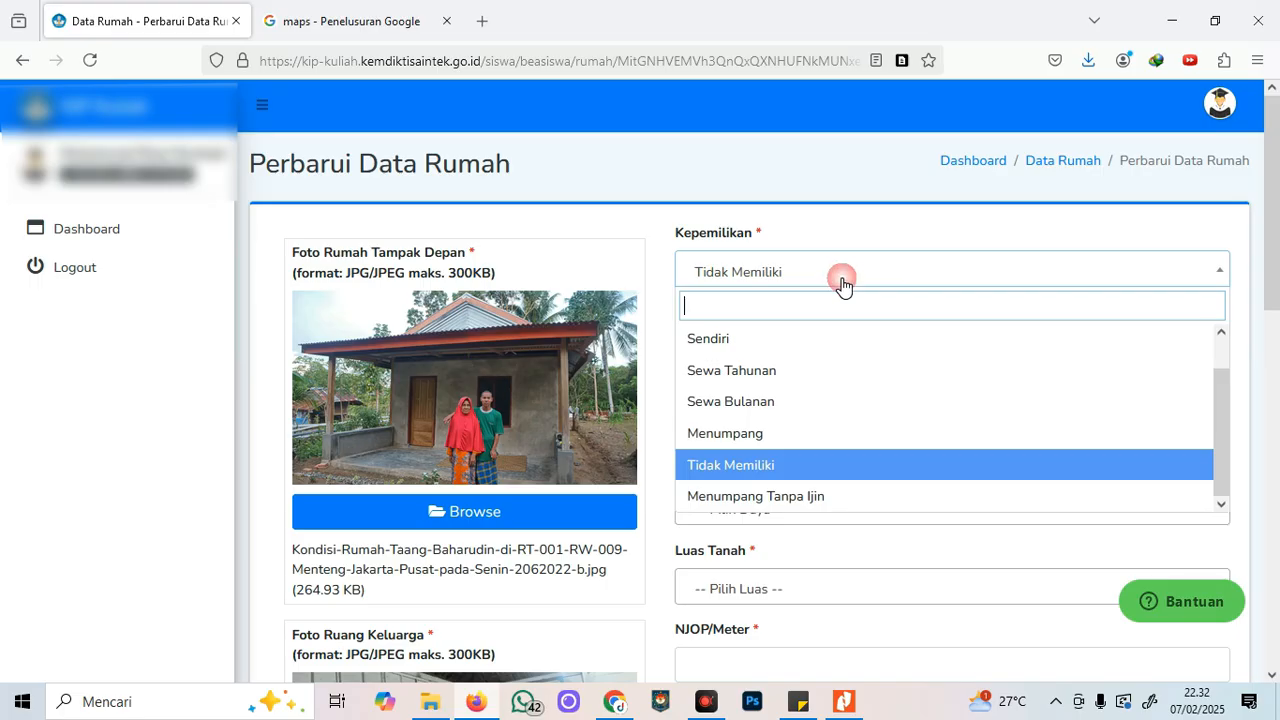
left_click(738, 342)
Review the full list of Kepemilikan options without changing the selection.
left_click(750, 274)
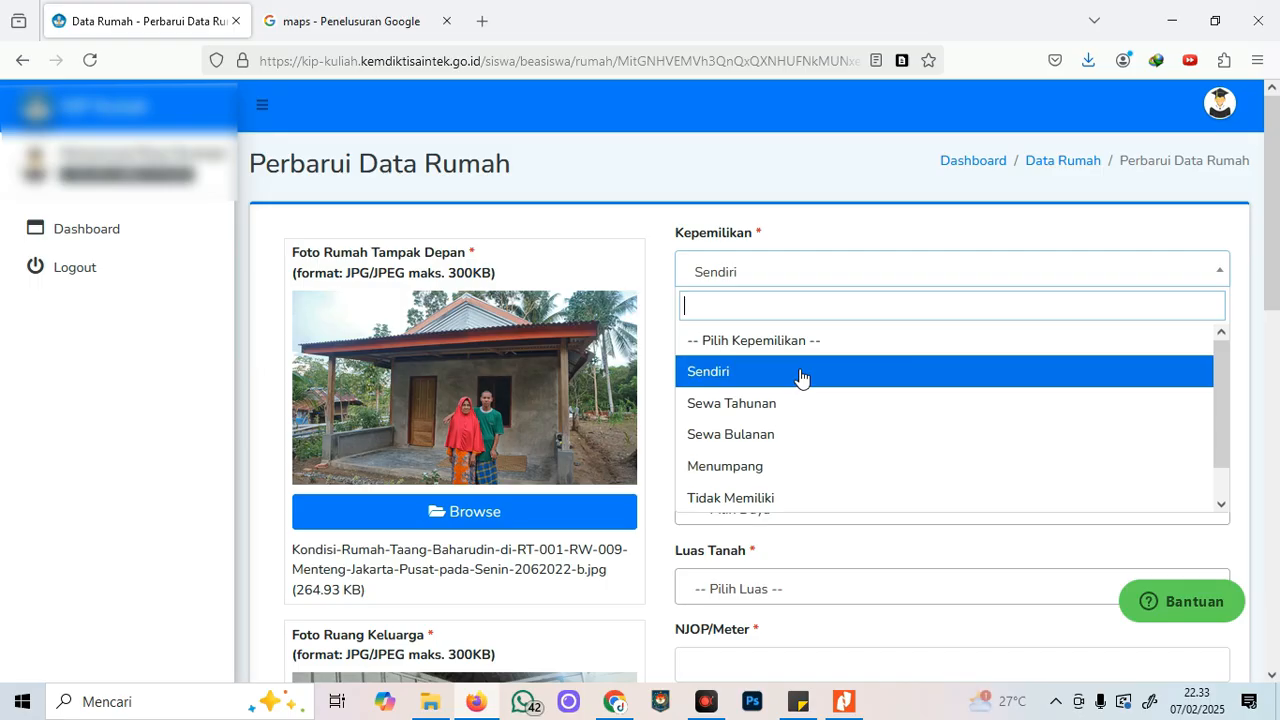
left_click(876, 223)
left_click(770, 287)
scroll(780, 420, "down", 1)
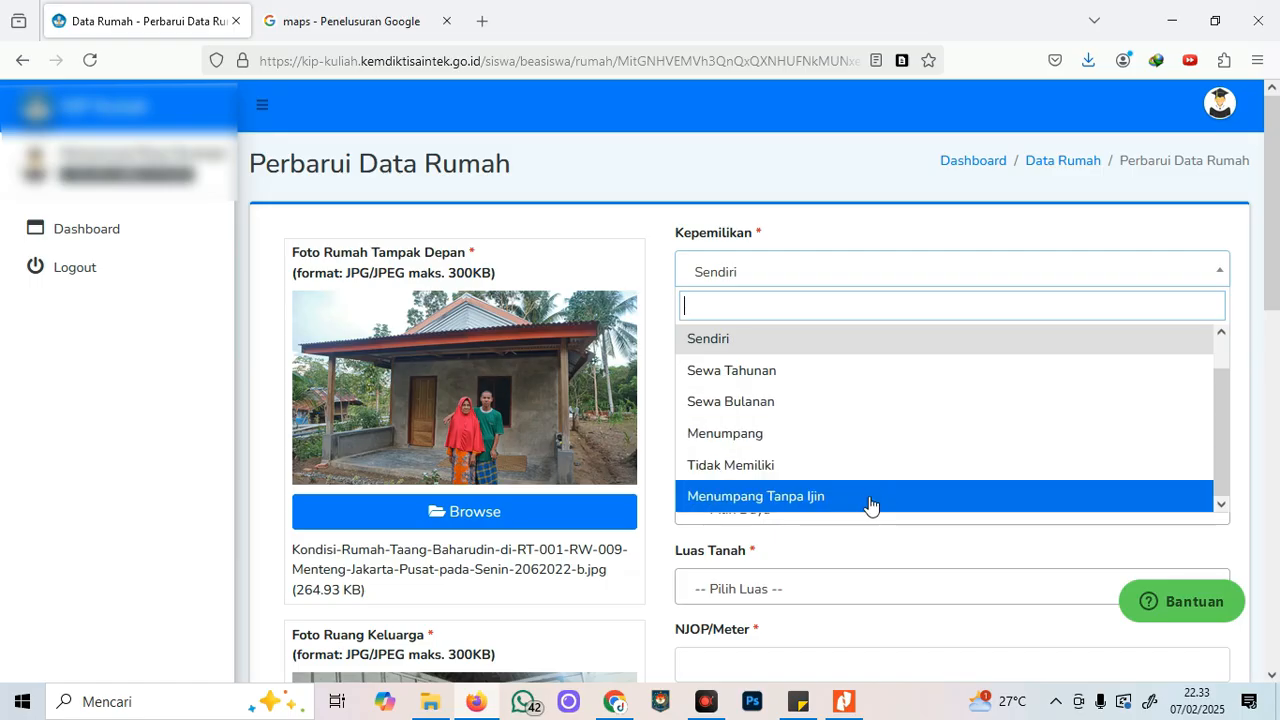
left_click(852, 232)
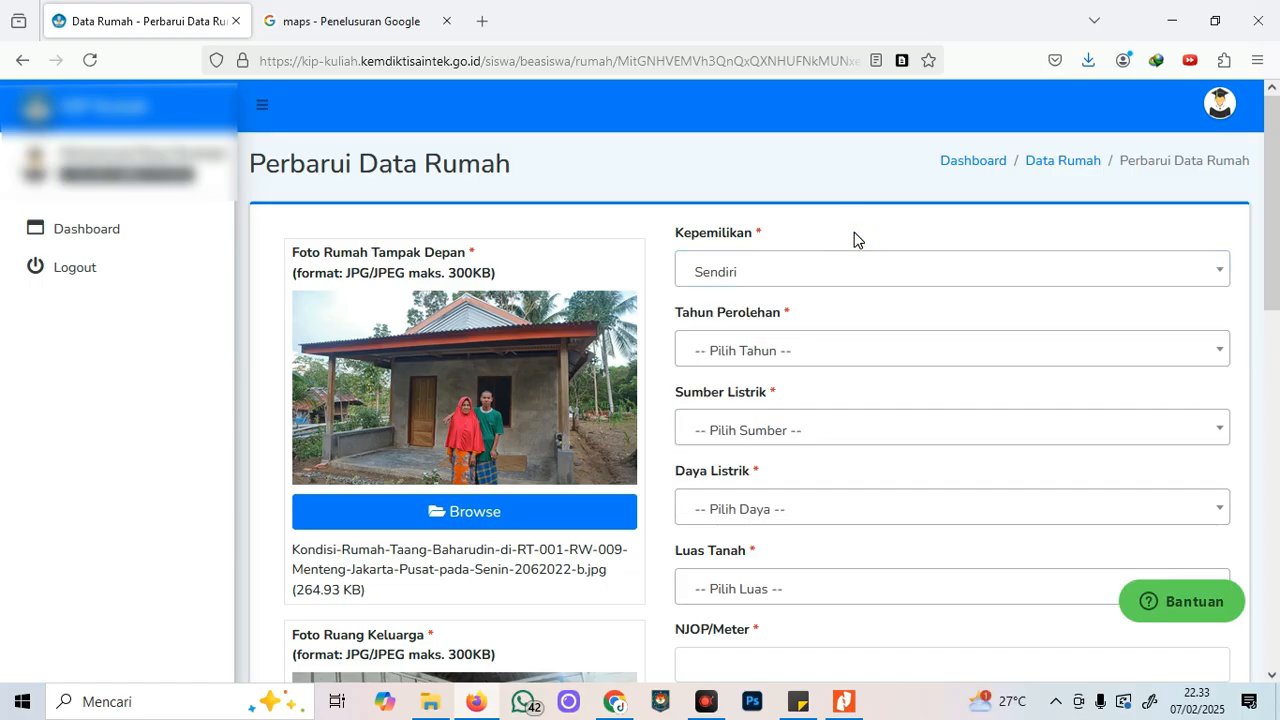
double_click(680, 242)
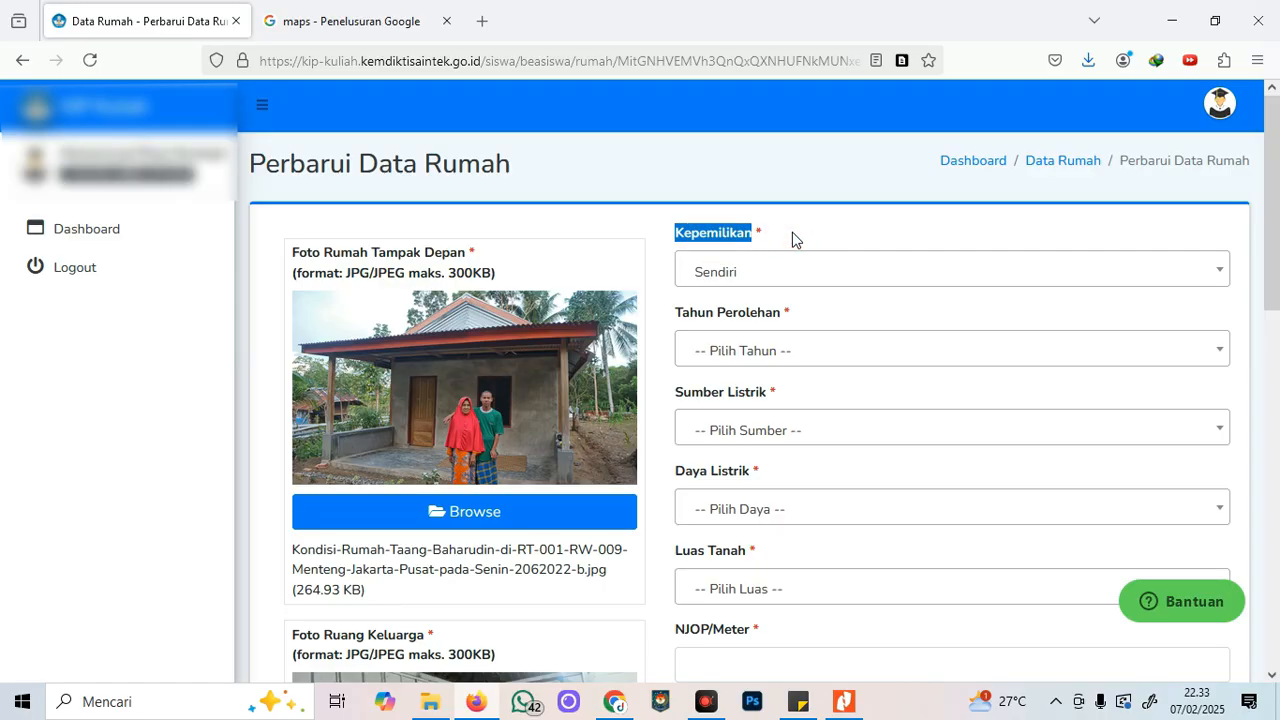
left_click(792, 232)
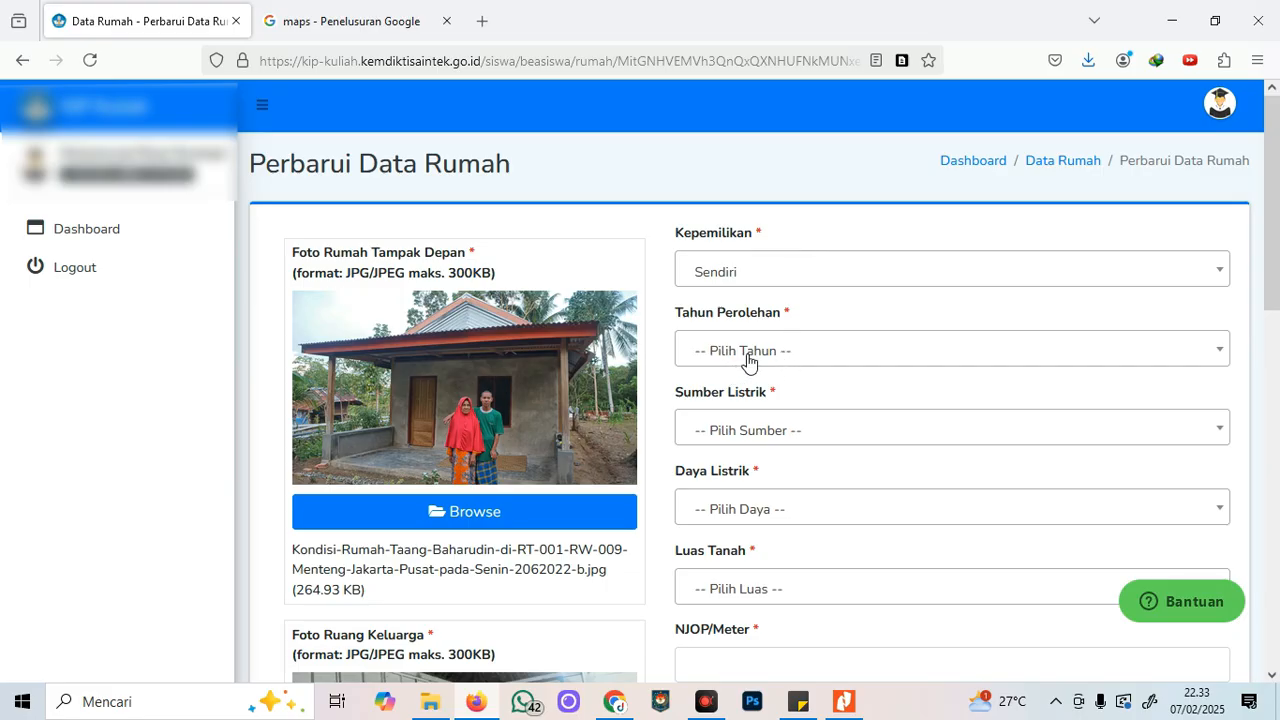
Set the acquisition year (Tahun Perolehan) to 2021 and the electricity source (Sumber Listrik) to PLN.
left_click(750, 358)
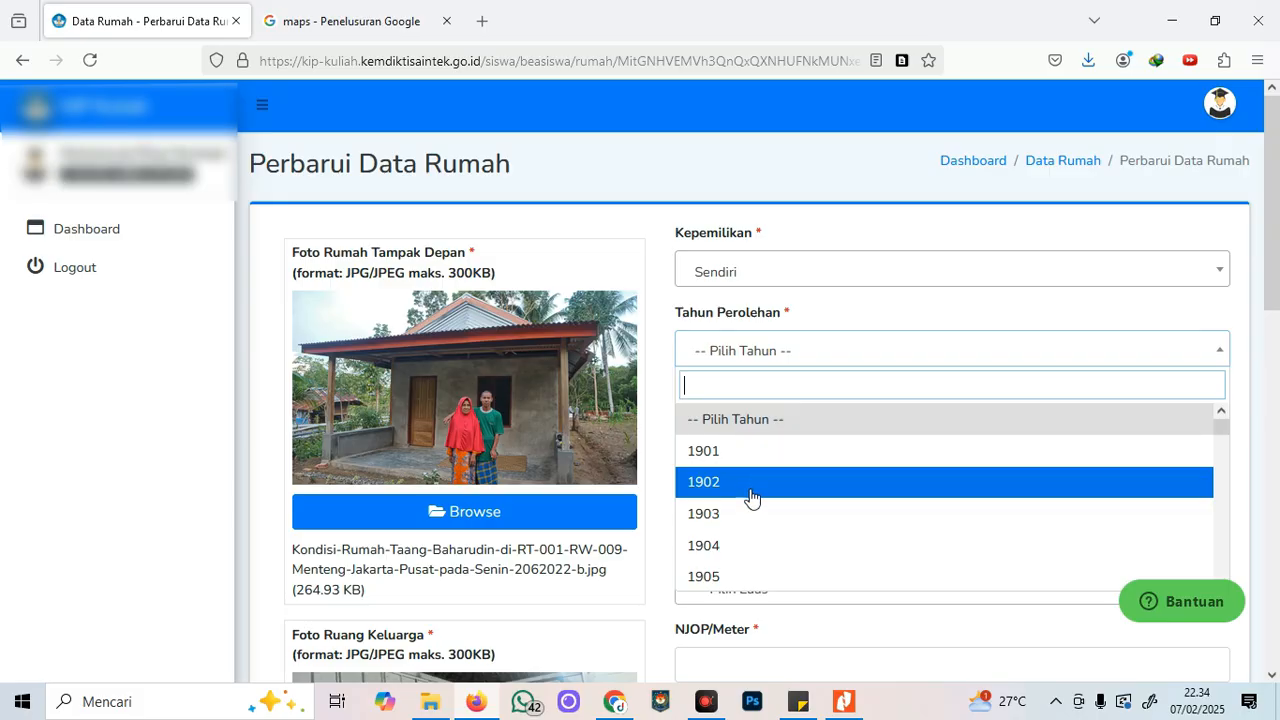
scroll(780, 488, "down", 20)
scroll(806, 527, "down", 14)
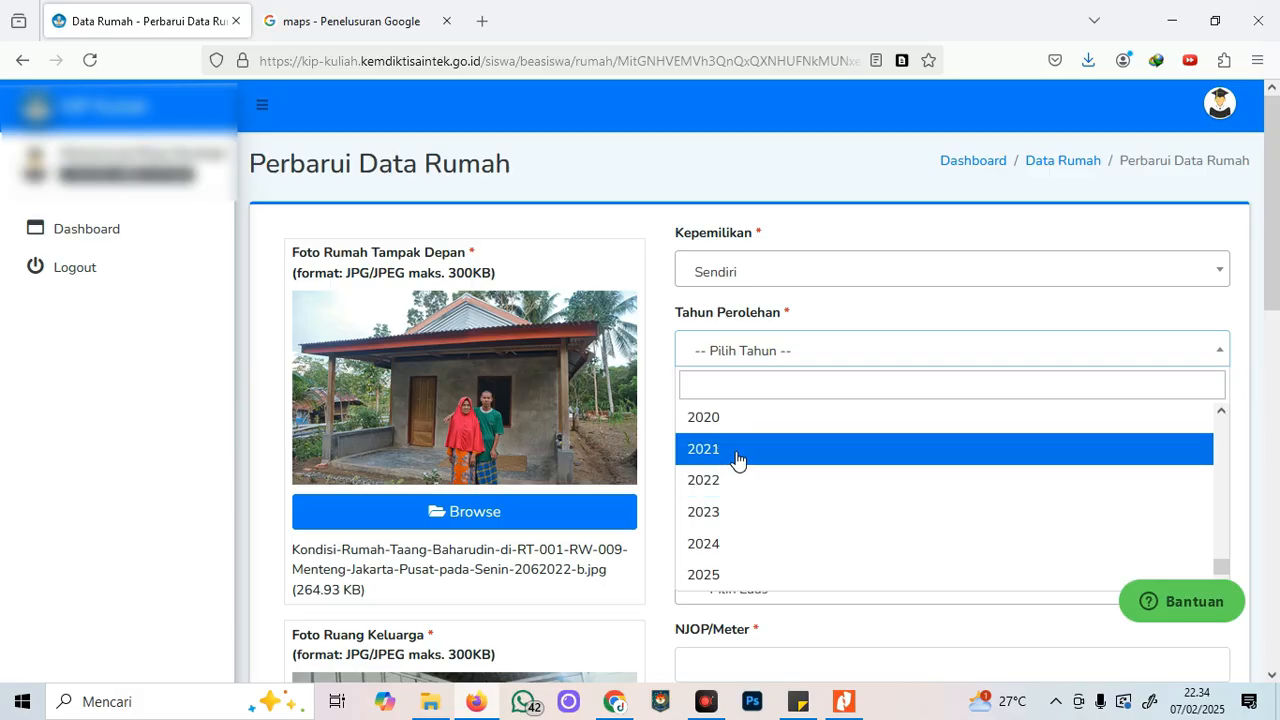
left_click(731, 452)
left_click(720, 434)
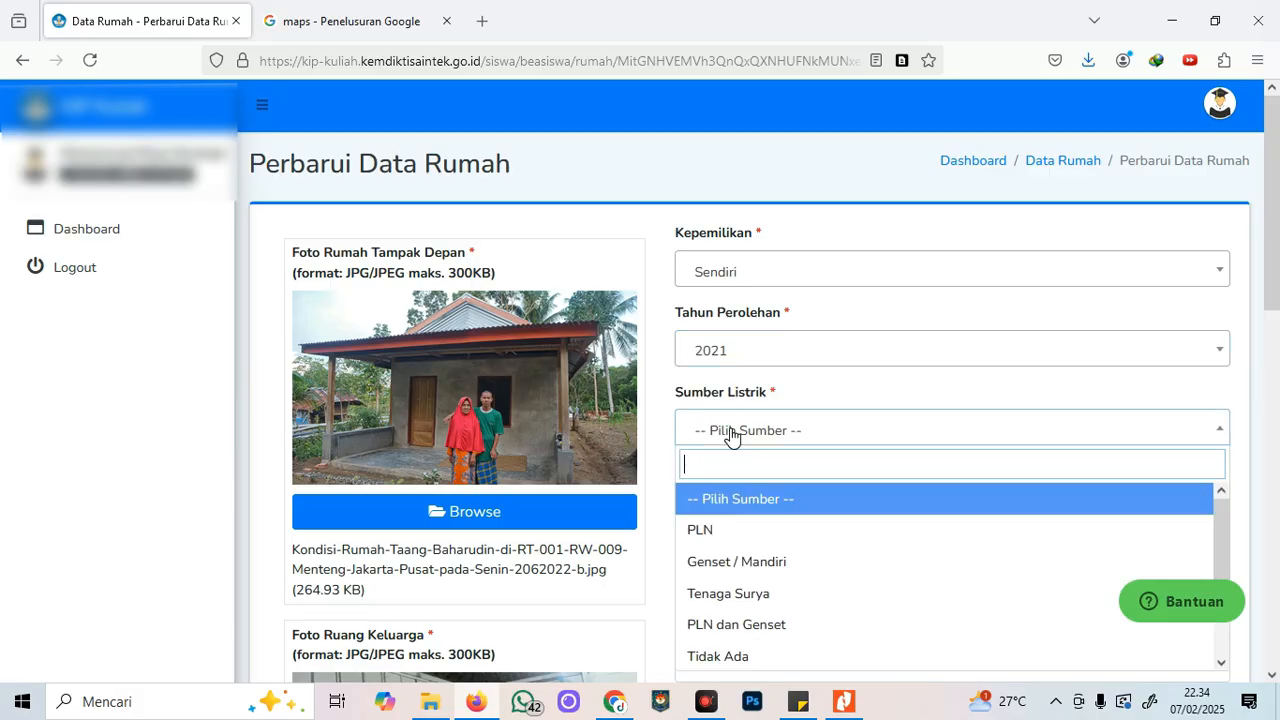
left_click(754, 529)
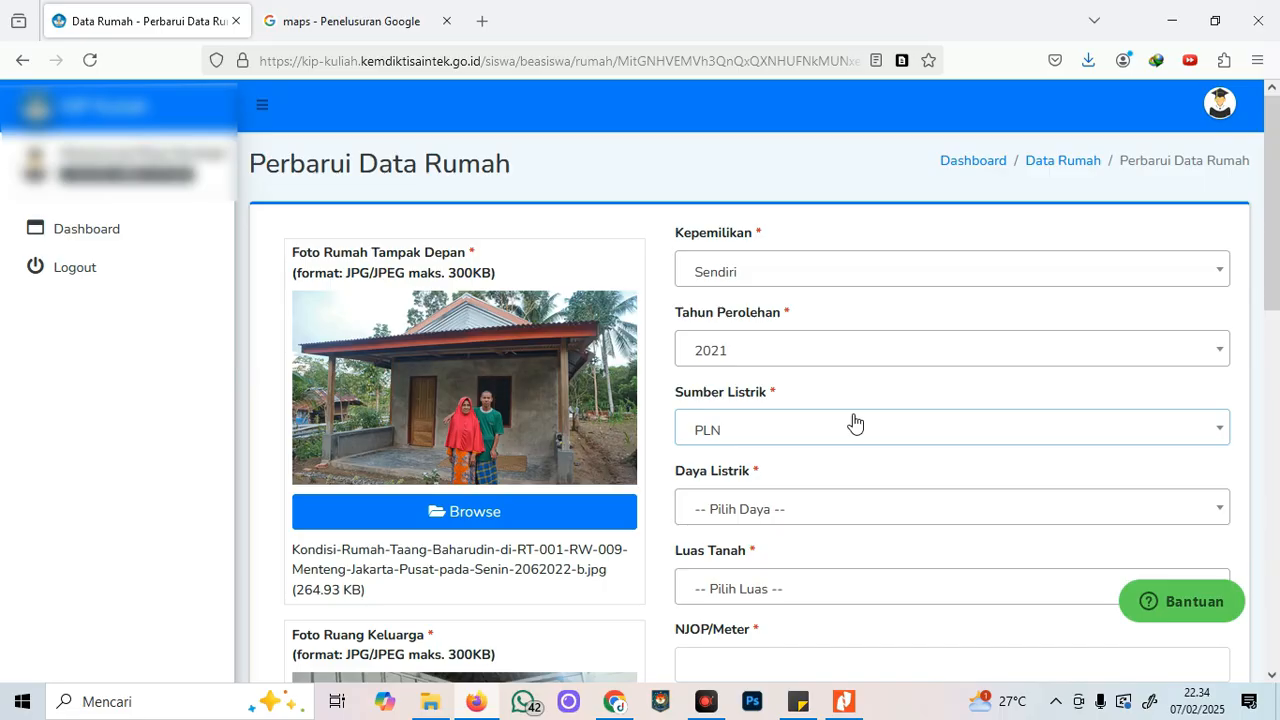
Look through the Sumber Listrik options, try Menumpang tetangga, and set the source back to PLN.
left_click(794, 434)
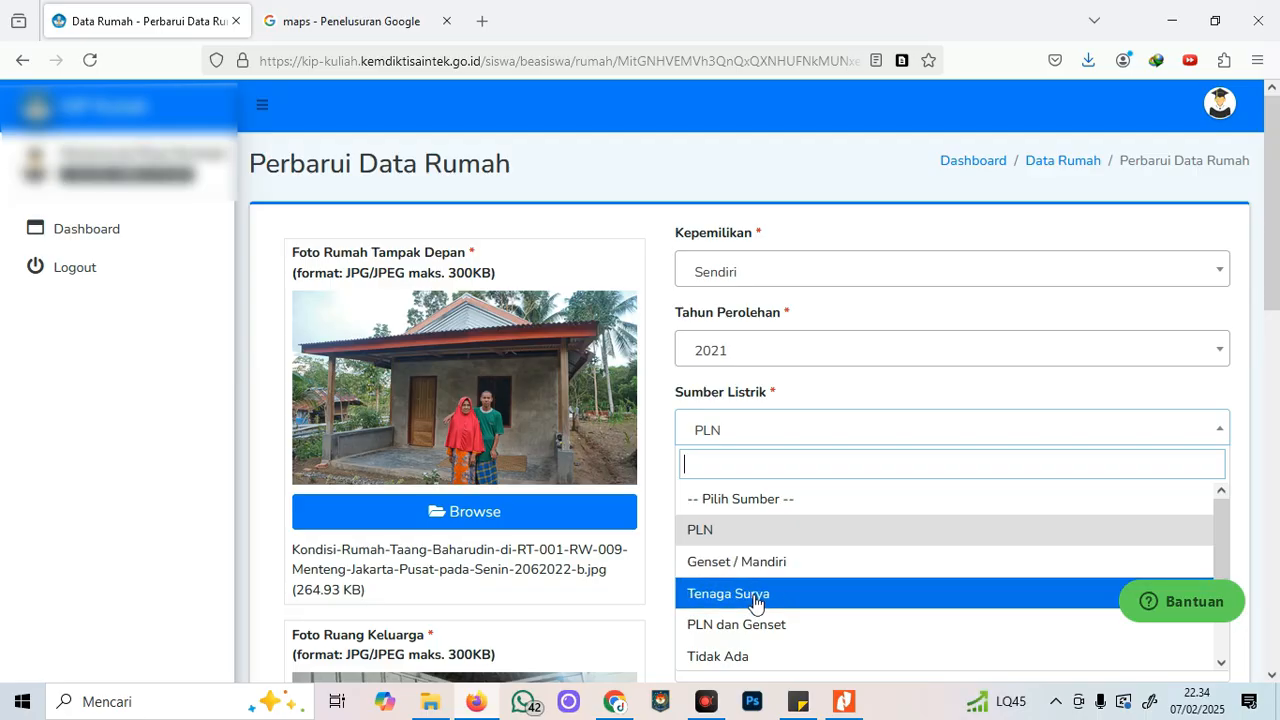
scroll(796, 627, "down", 1)
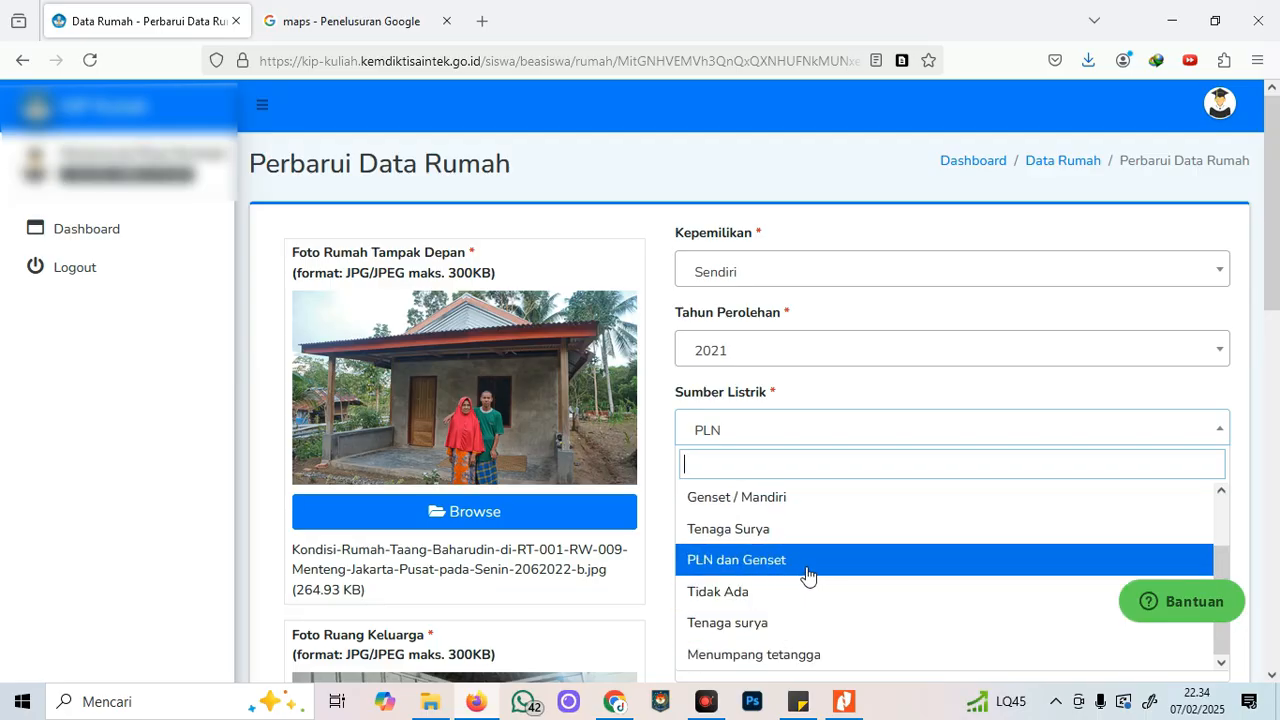
scroll(782, 598, "down", 1)
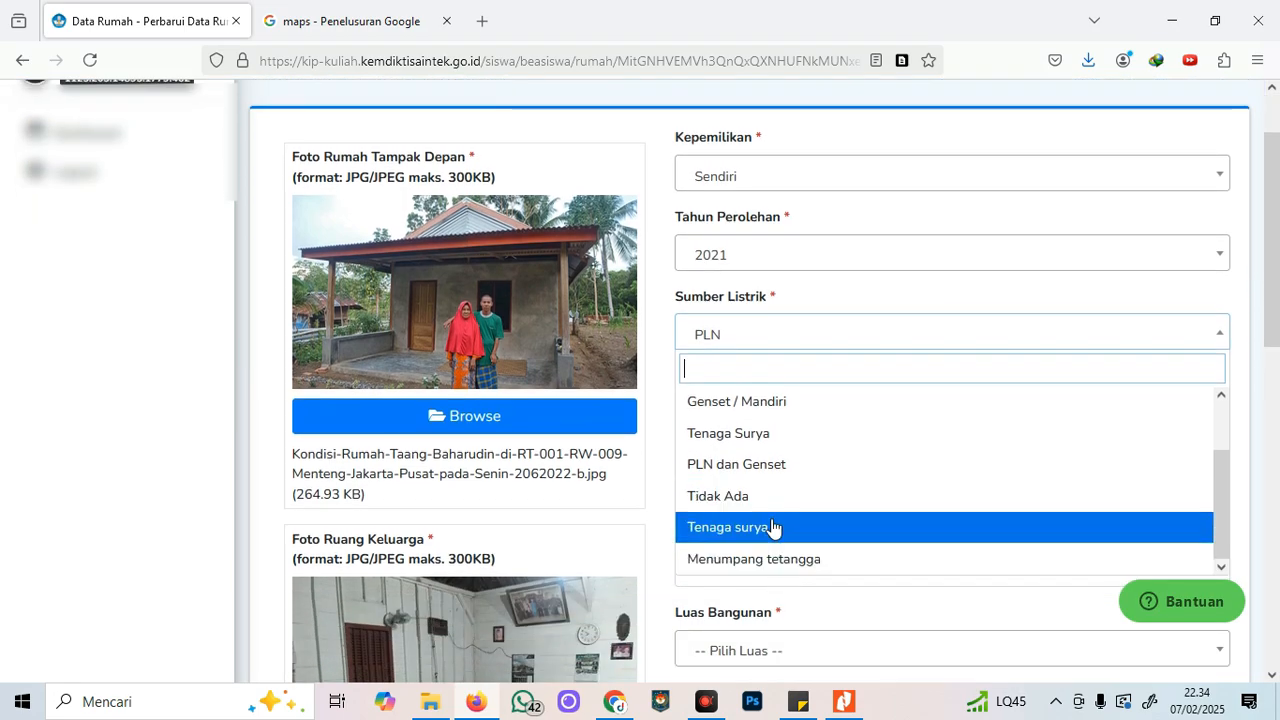
left_click(812, 563)
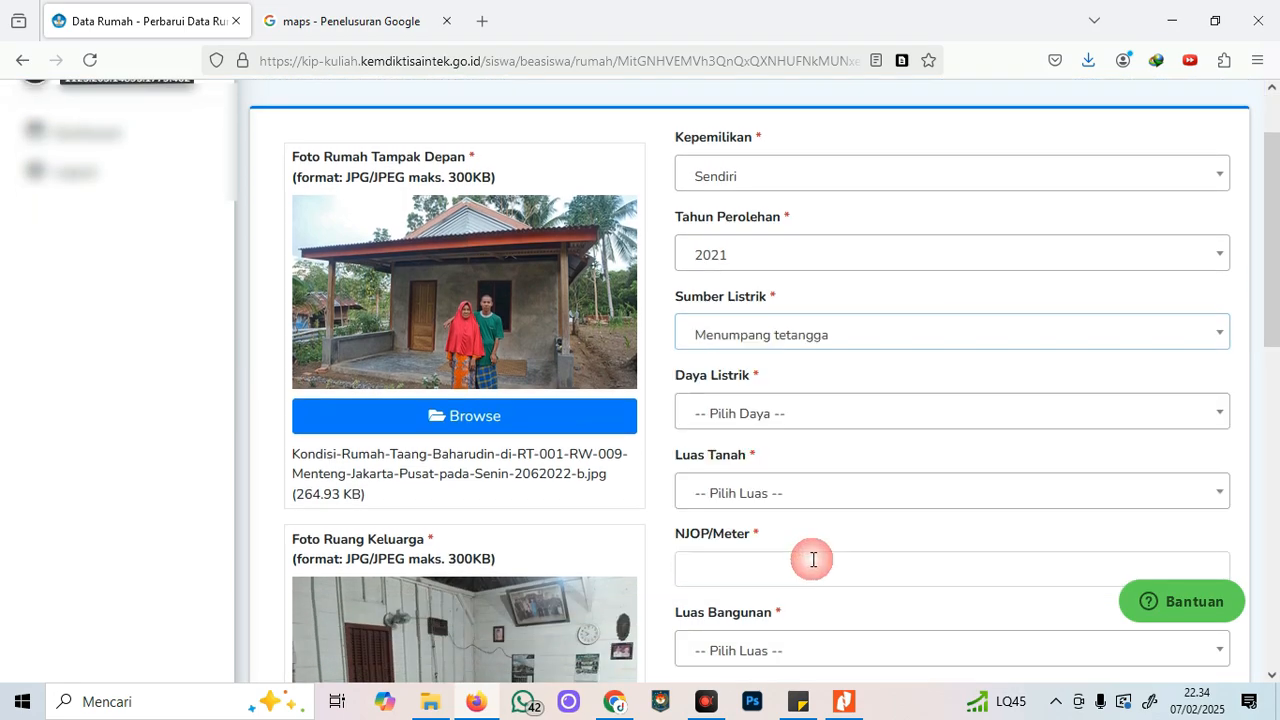
left_click(760, 340)
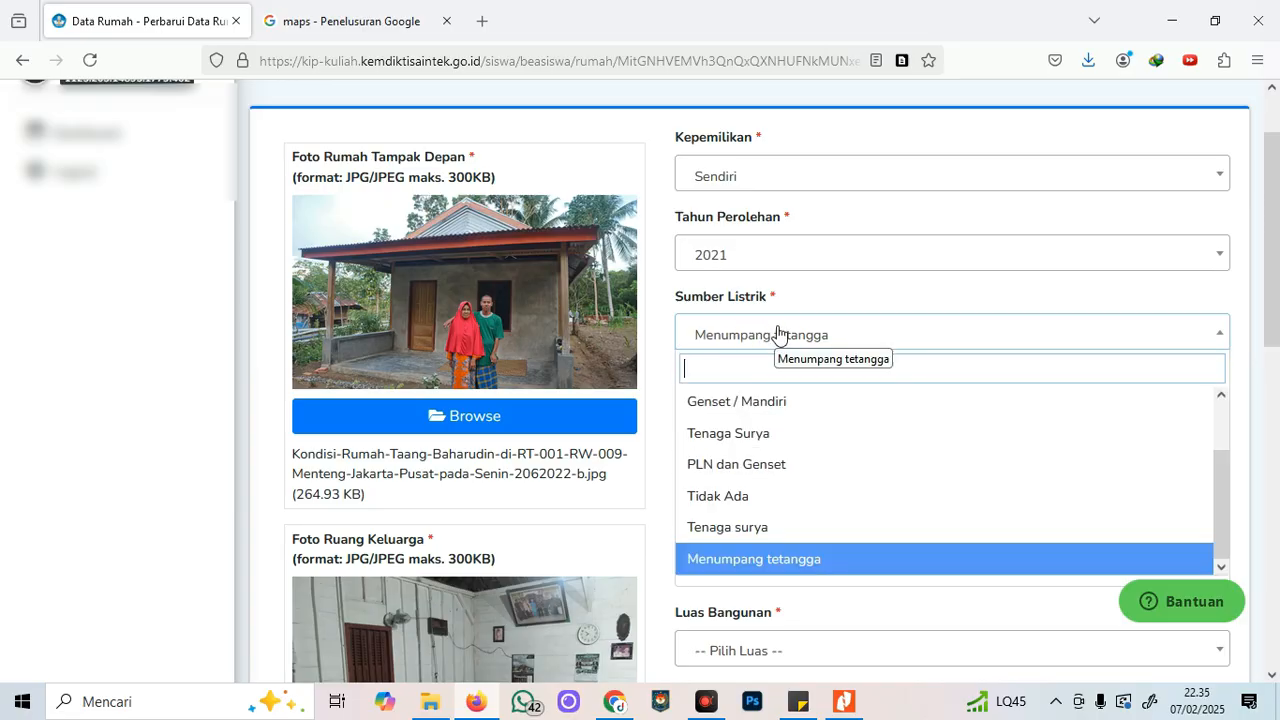
scroll(794, 450, "up", 1)
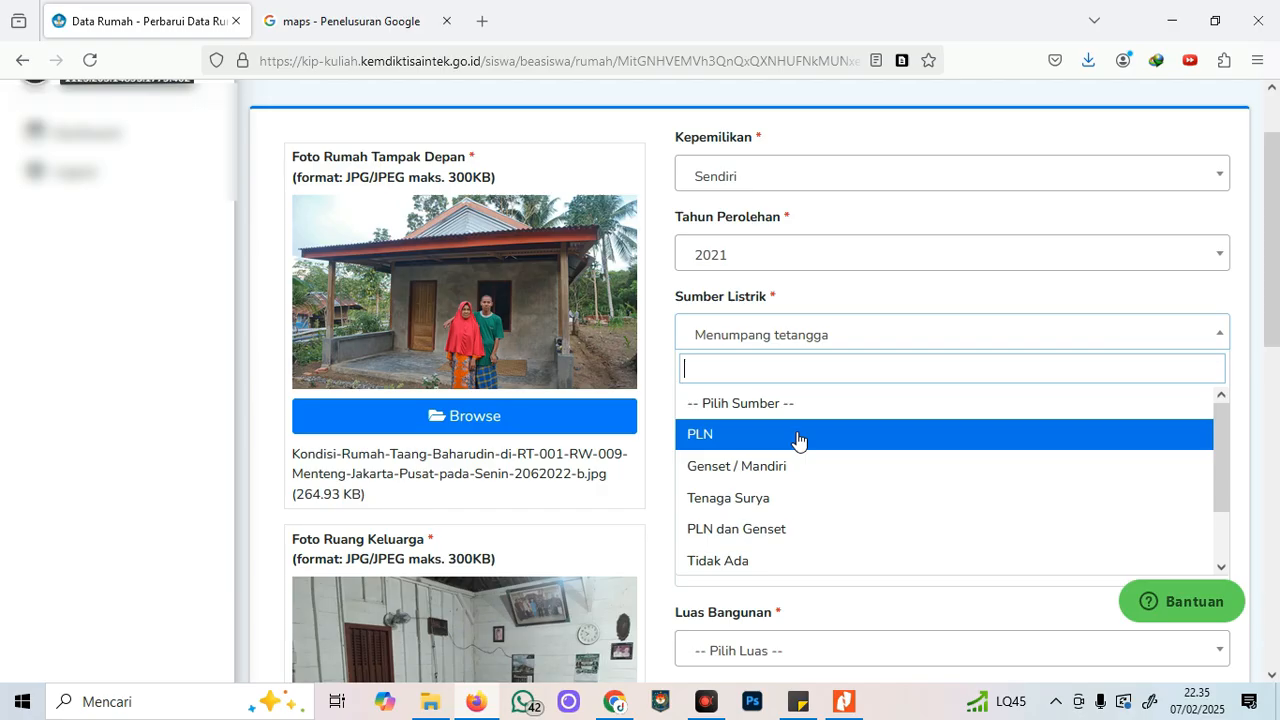
left_click(798, 434)
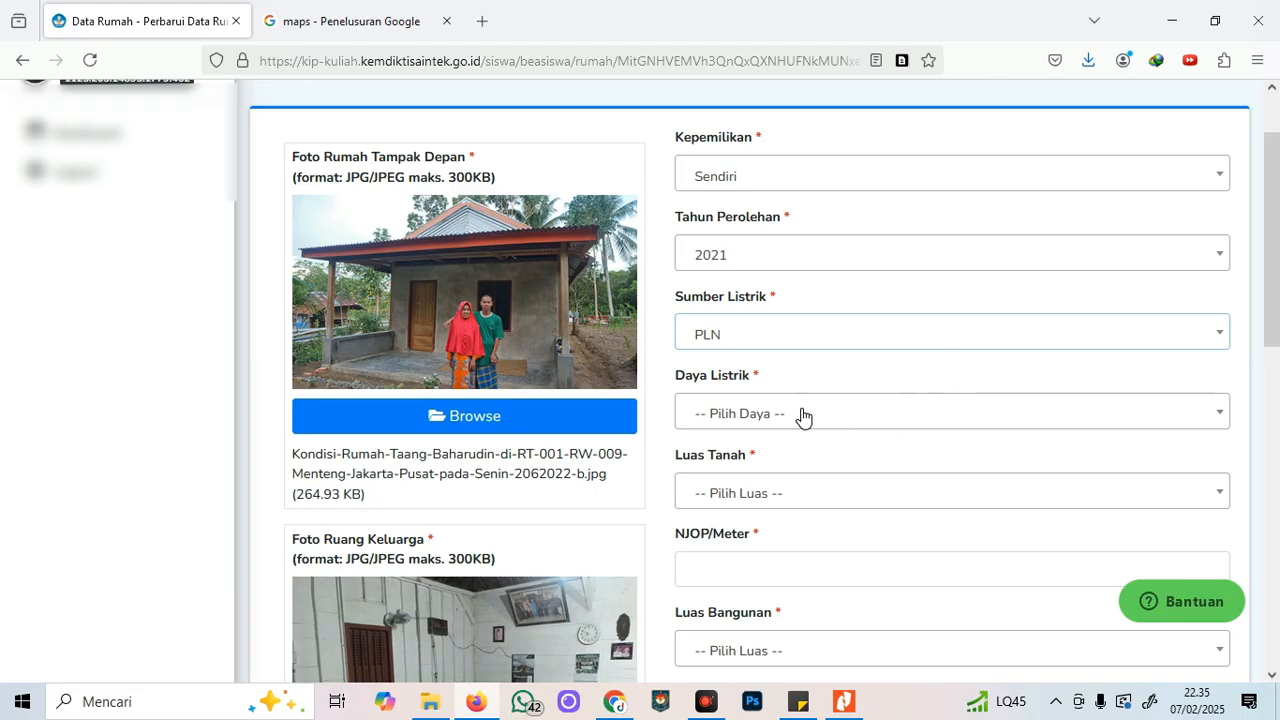
Set the electricity capacity (Daya Listrik) to 450 Watt.
left_click(800, 415)
scroll(785, 512, "down", 1)
scroll(783, 514, "up", 2)
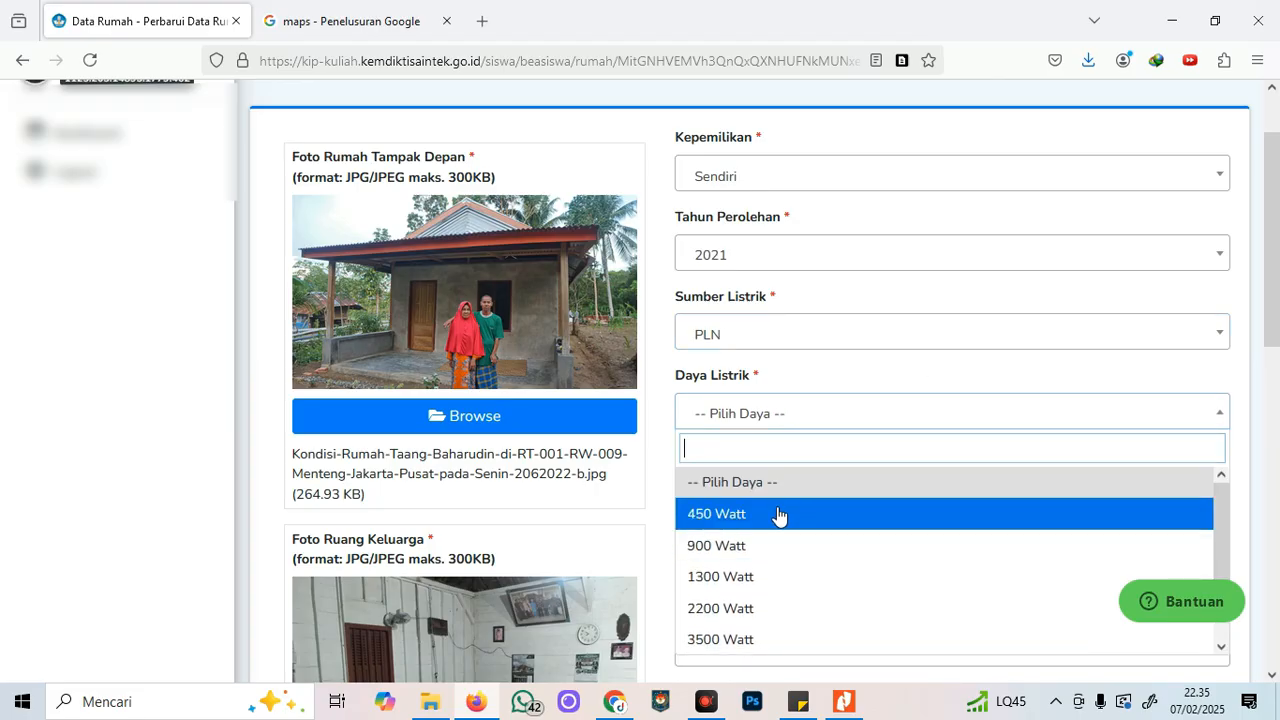
left_click(776, 514)
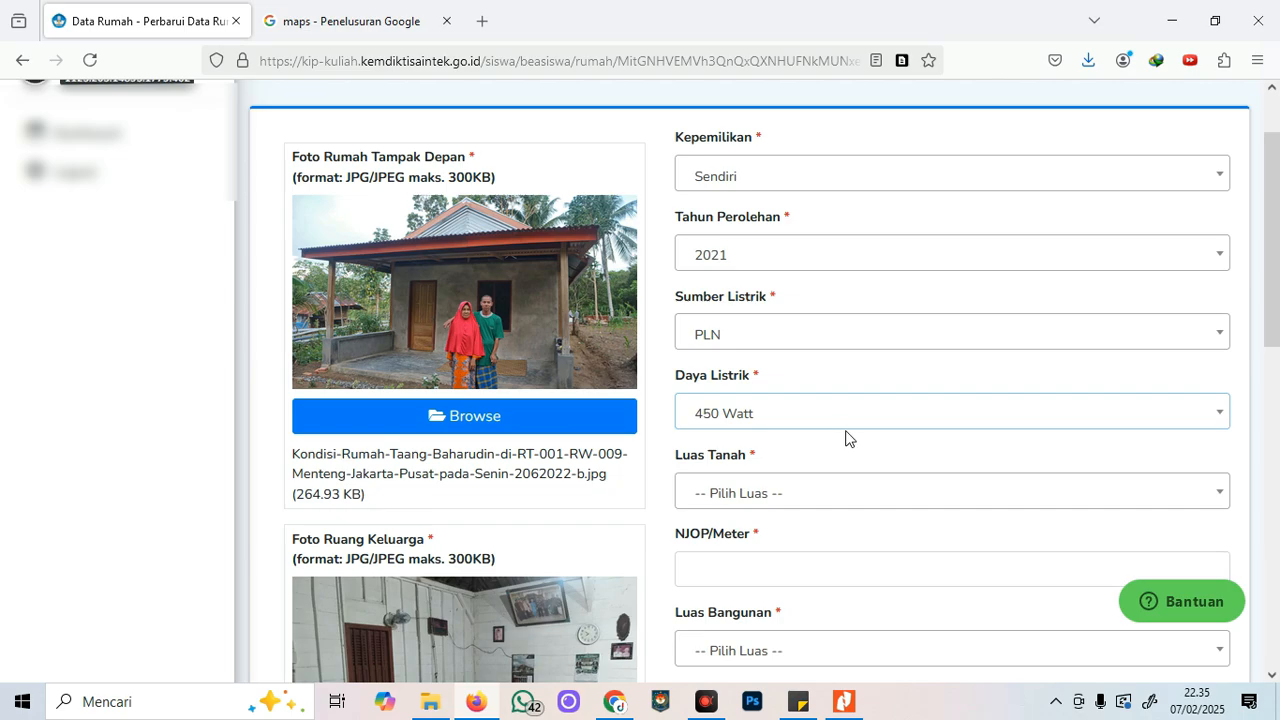
scroll(845, 437, "down", 1)
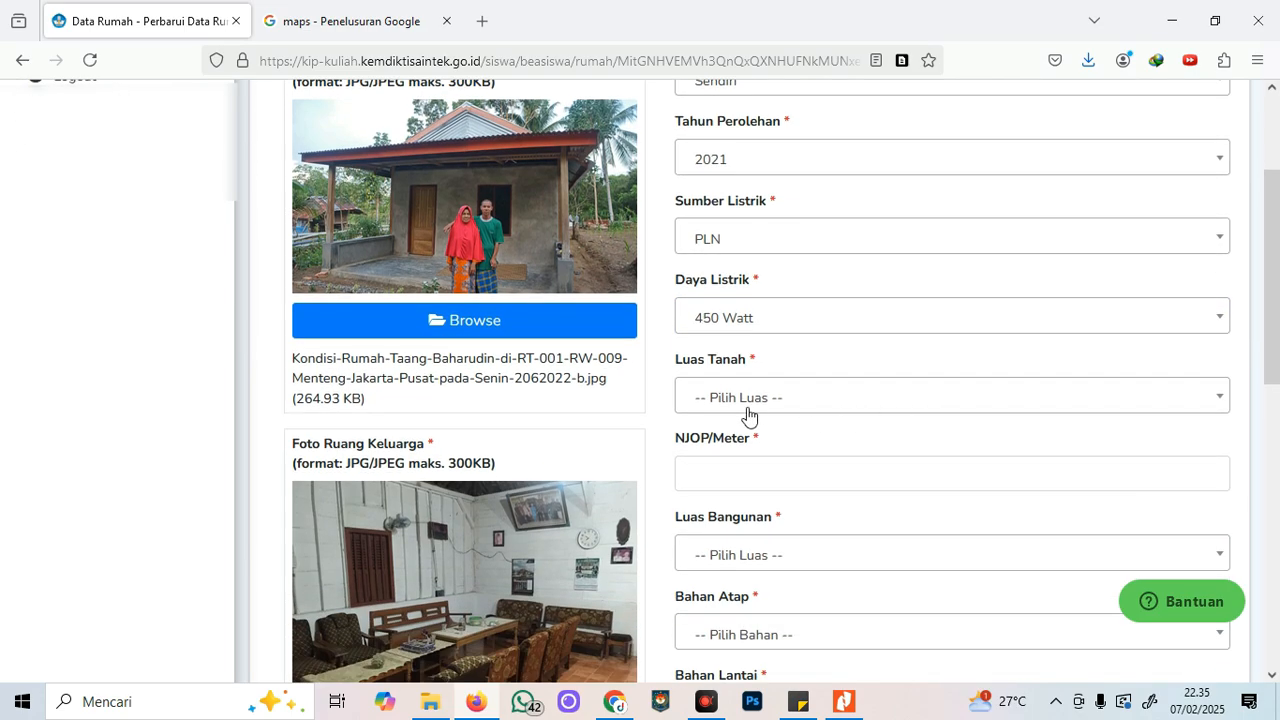
Set the land area (Luas Tanah) to < 25 M2.
left_click(767, 397)
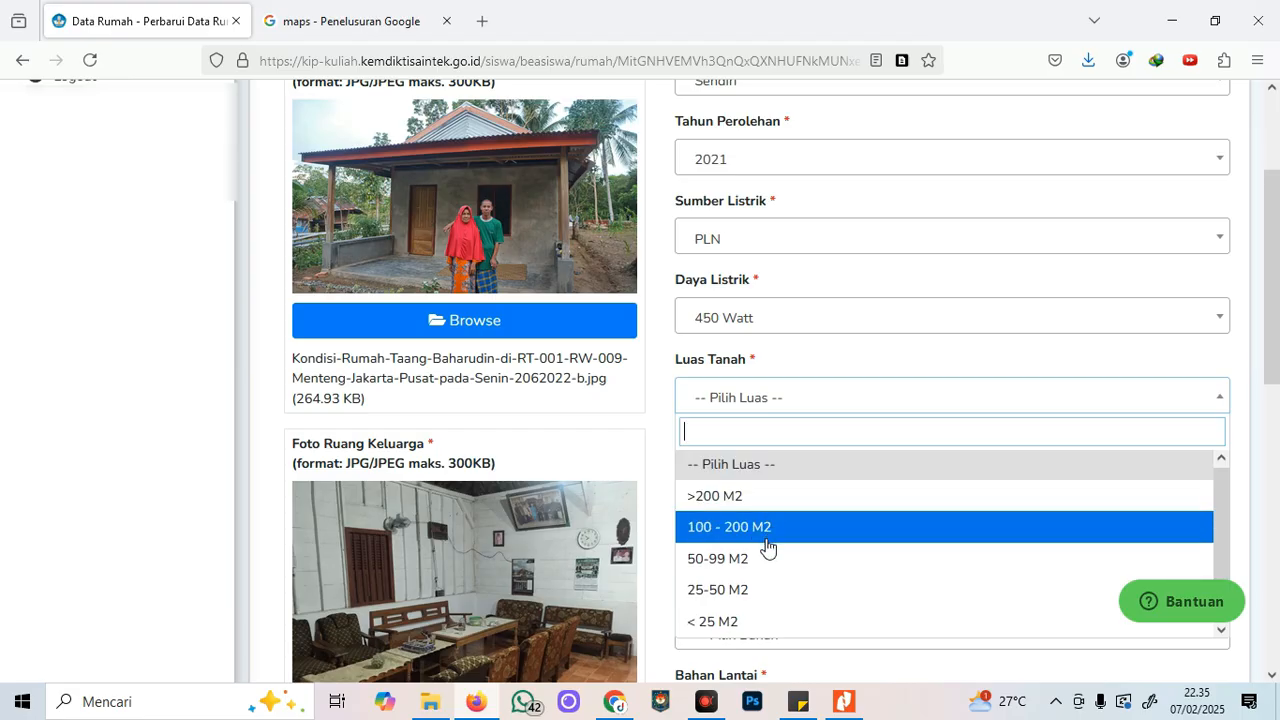
left_click(742, 621)
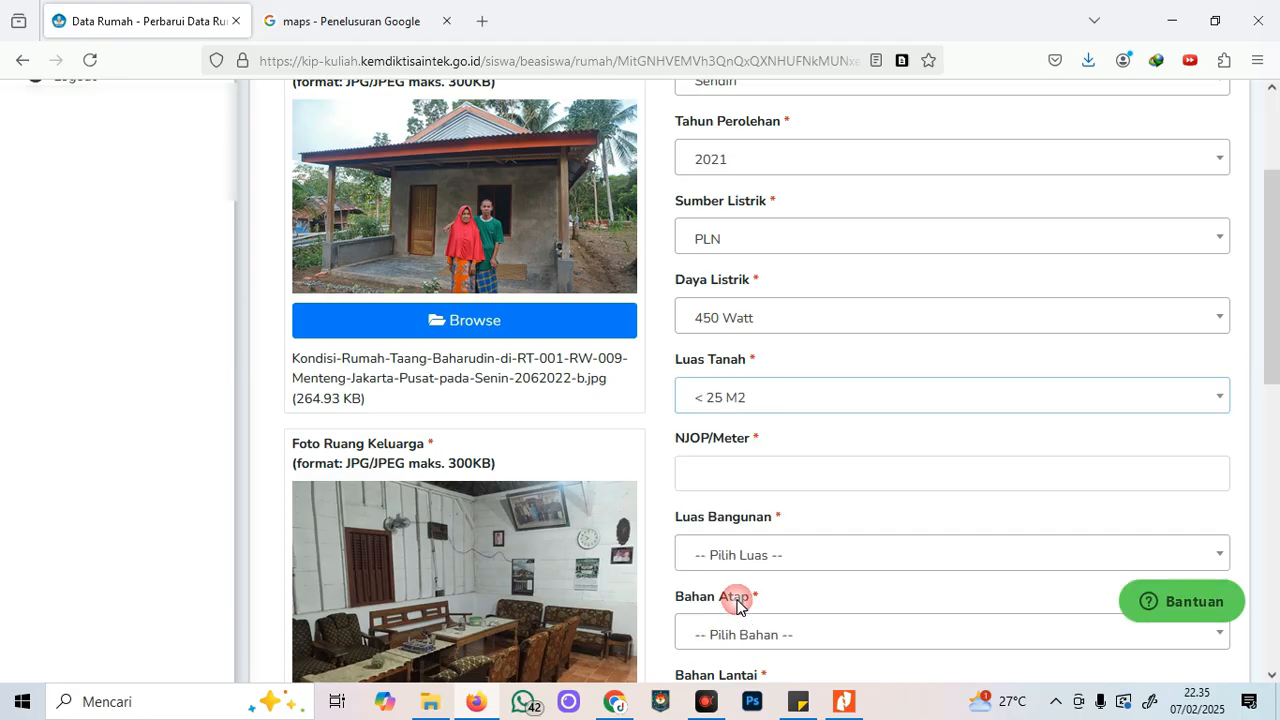
scroll(660, 442, "up", 1)
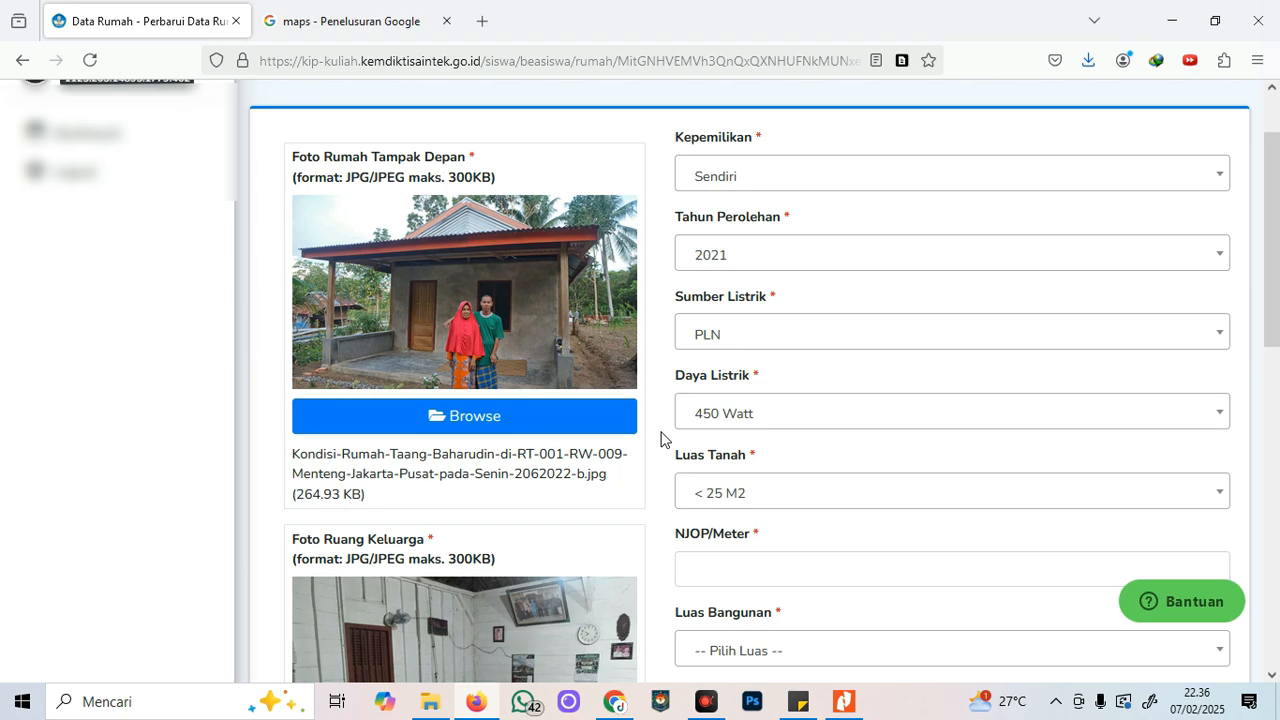
Enter 0 as the NJOP/Meter value and compare the form's land fields with the sample PBB tax notice.
scroll(804, 460, "down", 2)
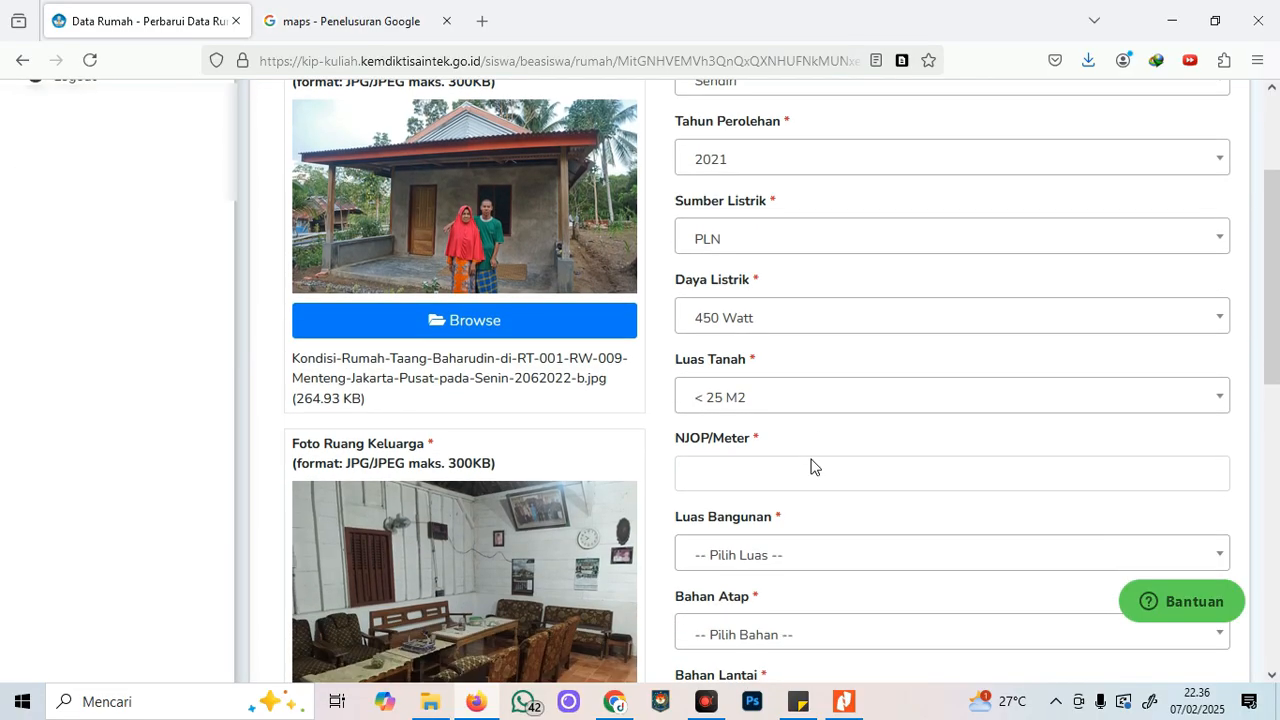
left_click(731, 481)
type("0")
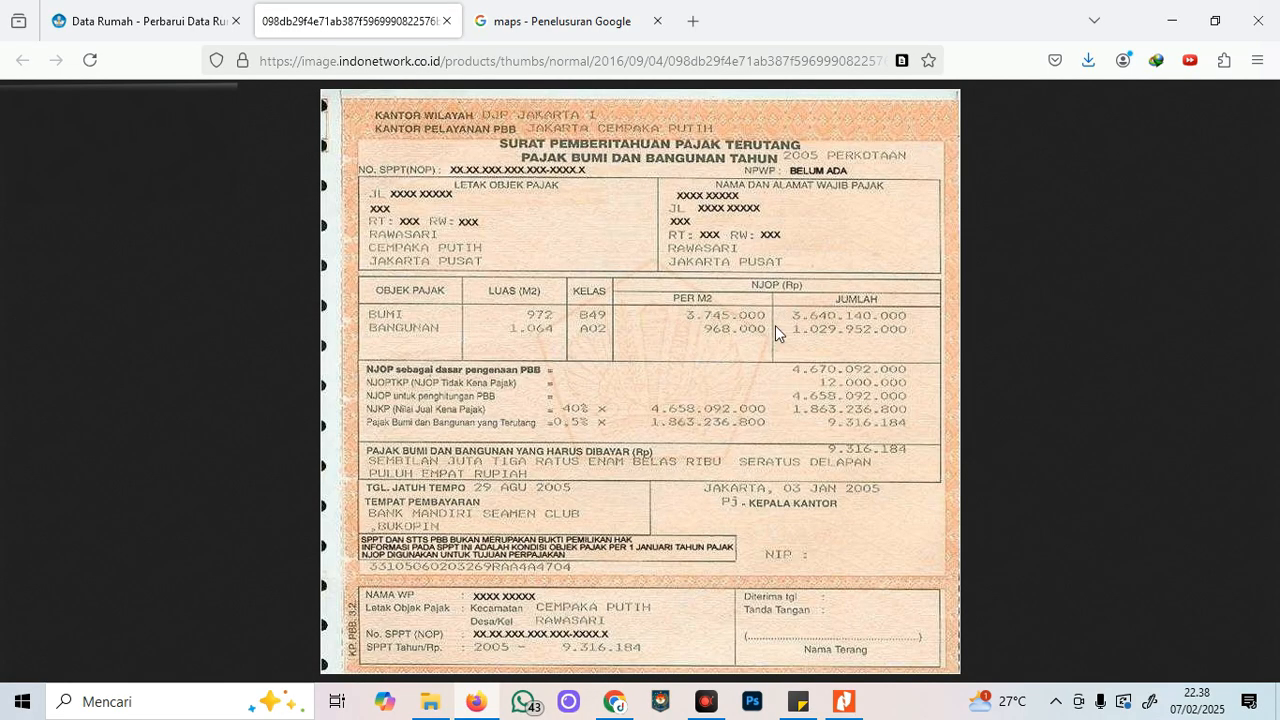
left_click(192, 22)
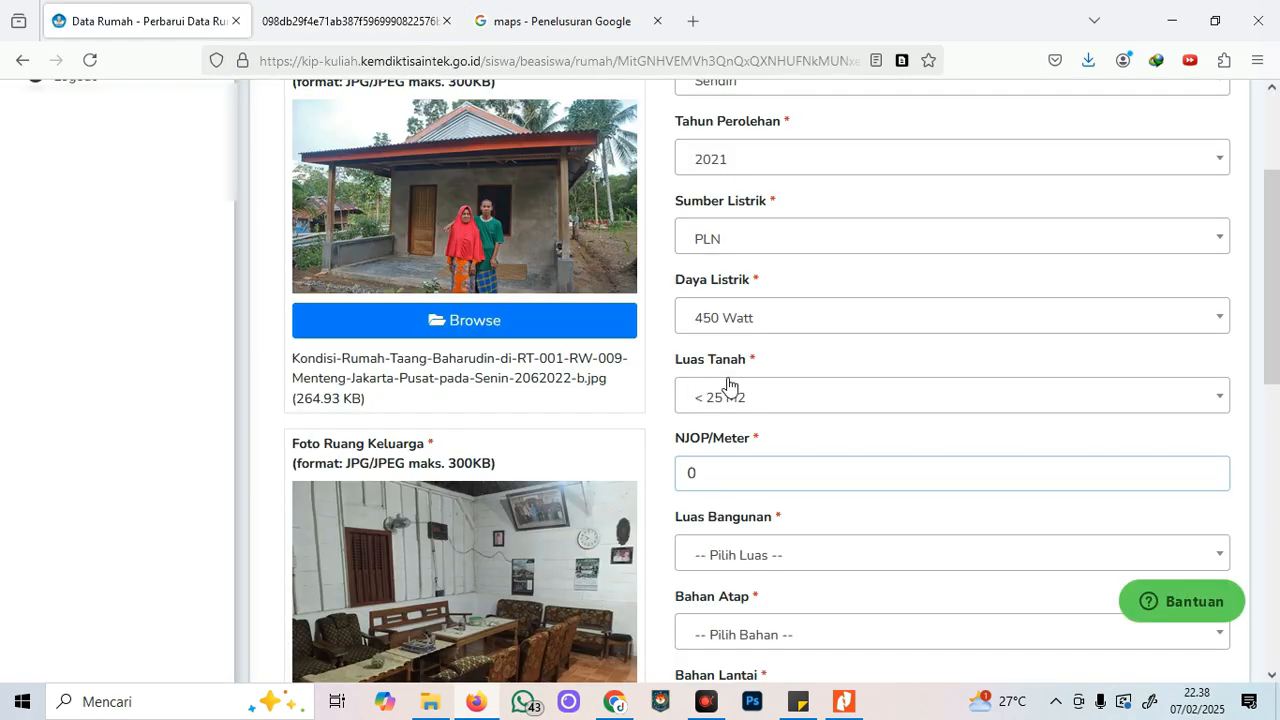
mouse_move(665, 357)
left_mouse_down()
mouse_move(774, 357)
mouse_move(677, 377)
left_mouse_up()
left_click_drag(677, 440, 755, 445)
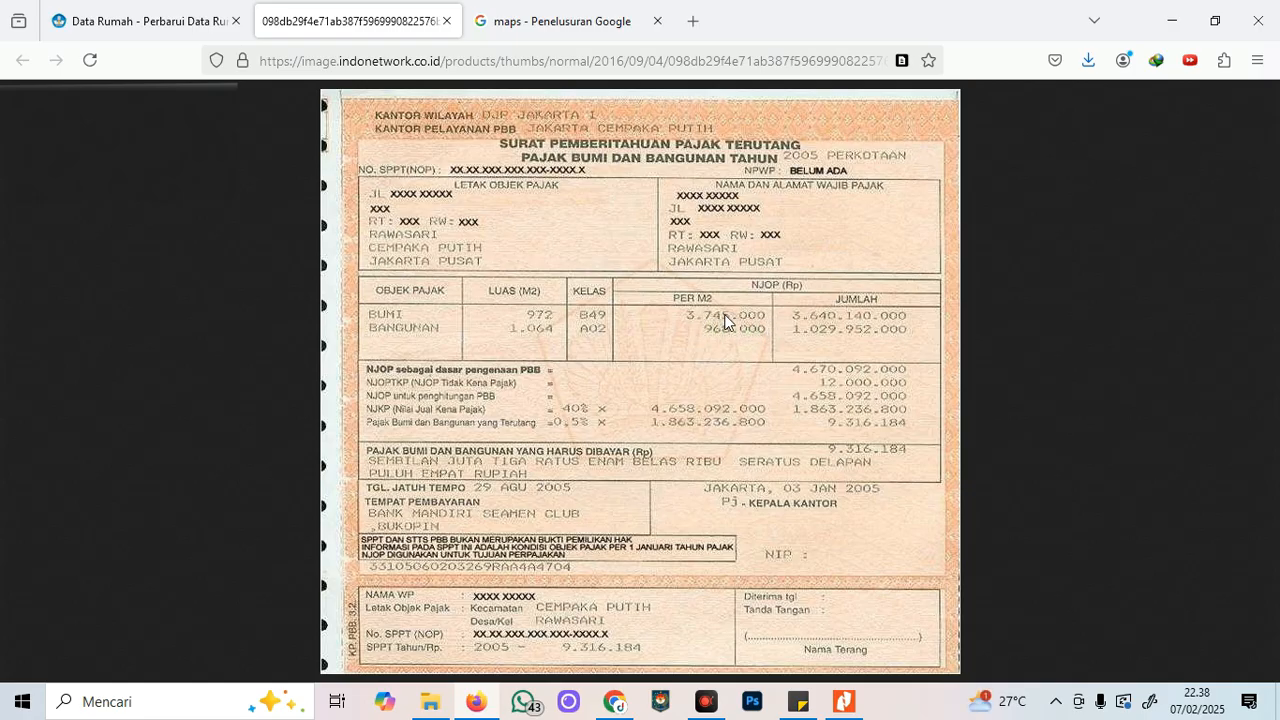
Set NJOP/Meter to 3457000 and check the entry against the sample PBB tax notice.
left_click(150, 20)
left_click(750, 492)
key("BackSpace")
type("3457000")
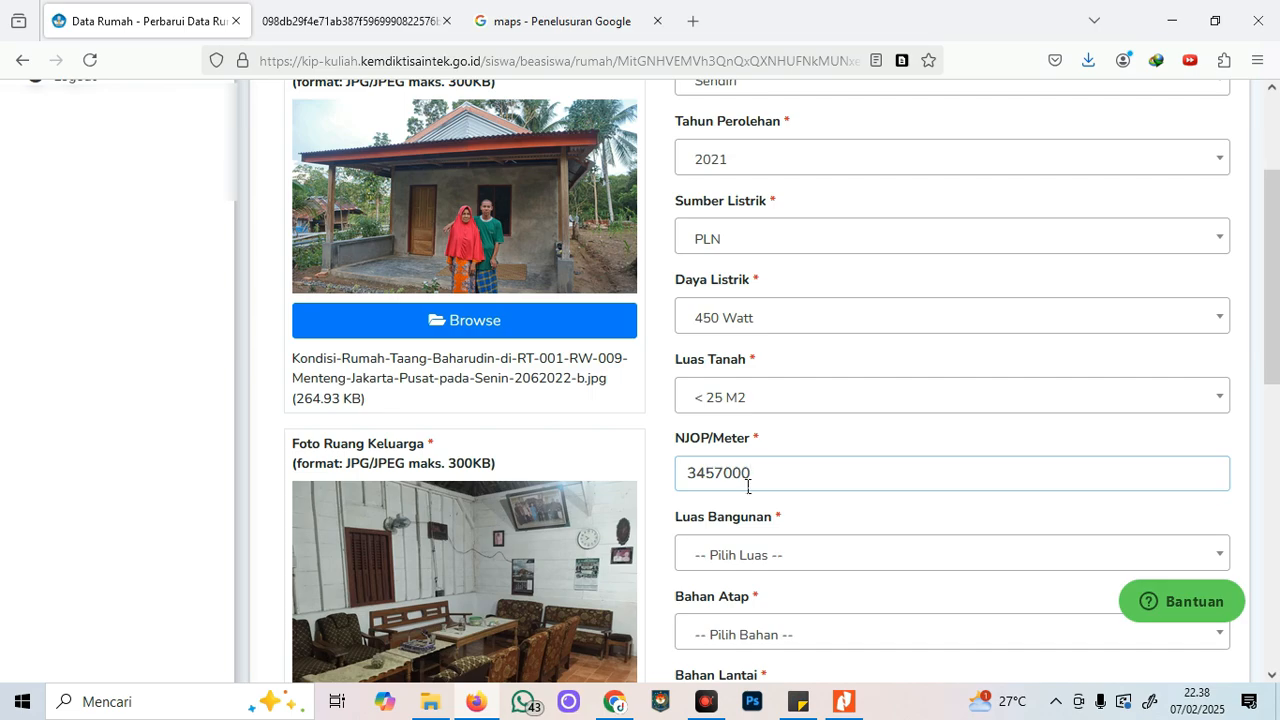
left_click(674, 477)
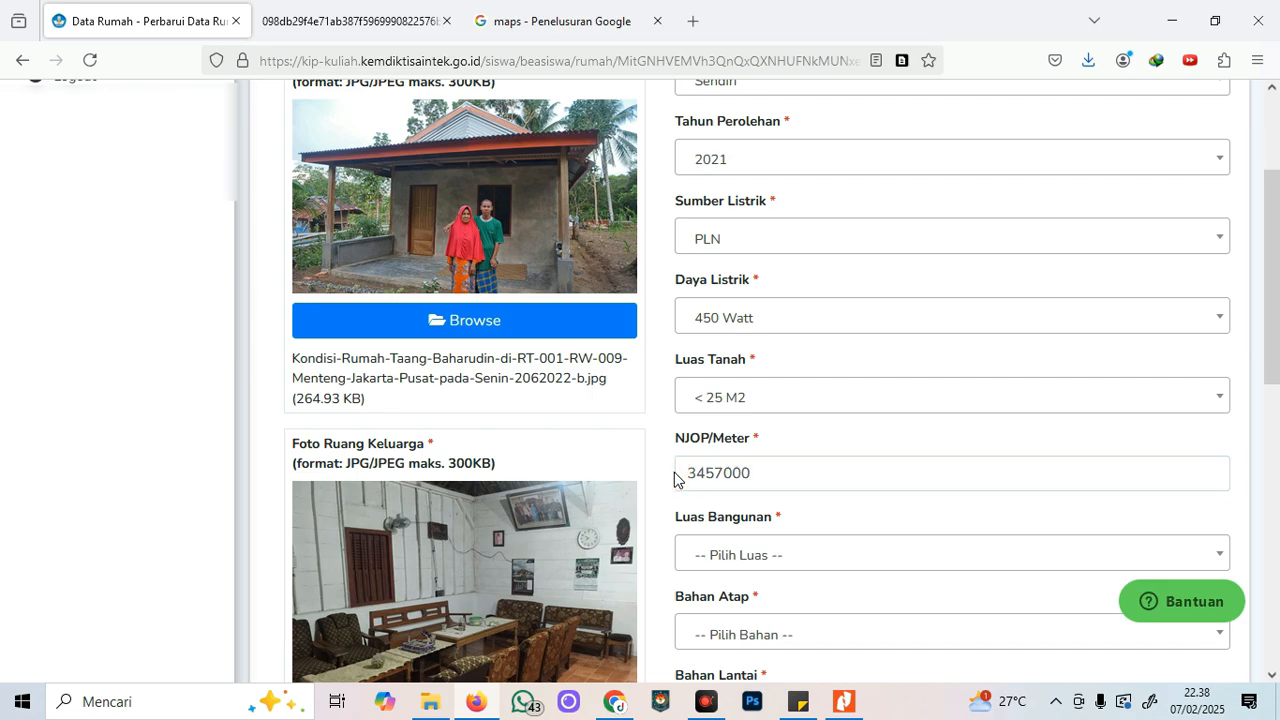
left_click(345, 22)
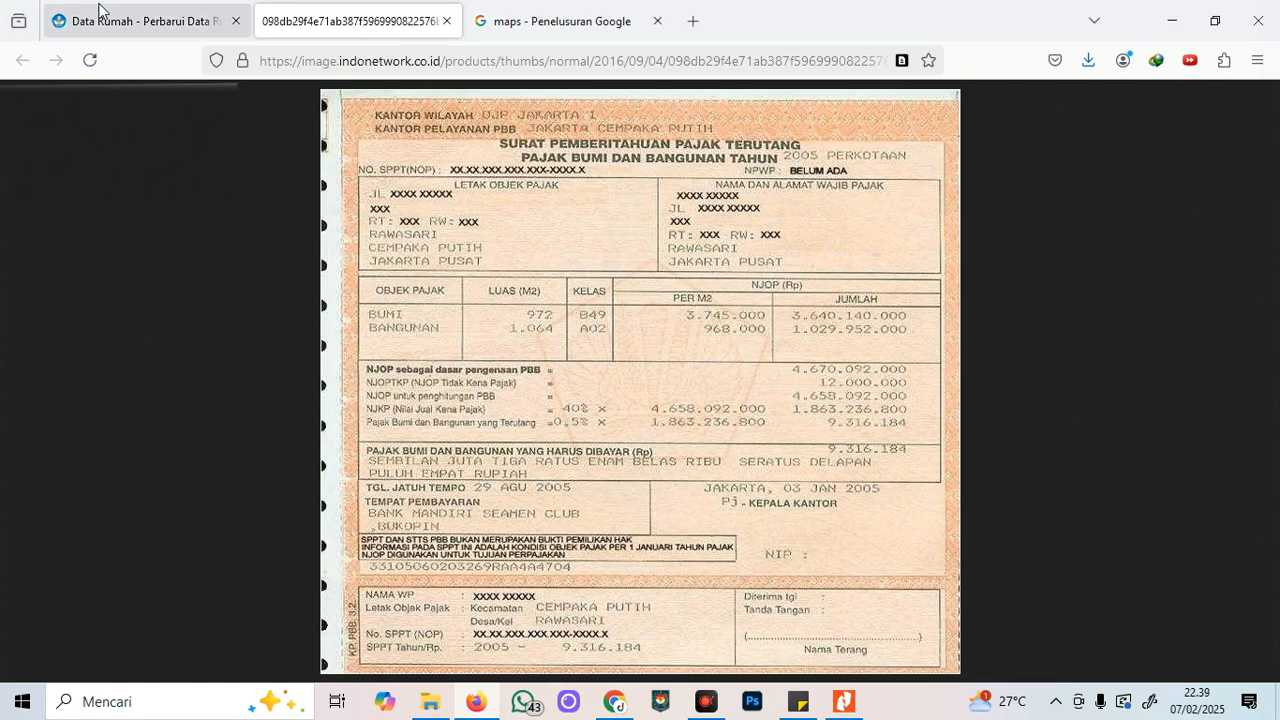
left_click(150, 21)
Try 25-50 M2 as the building area (Luas Bangunan) and set it to < 25 M2.
left_click(797, 470)
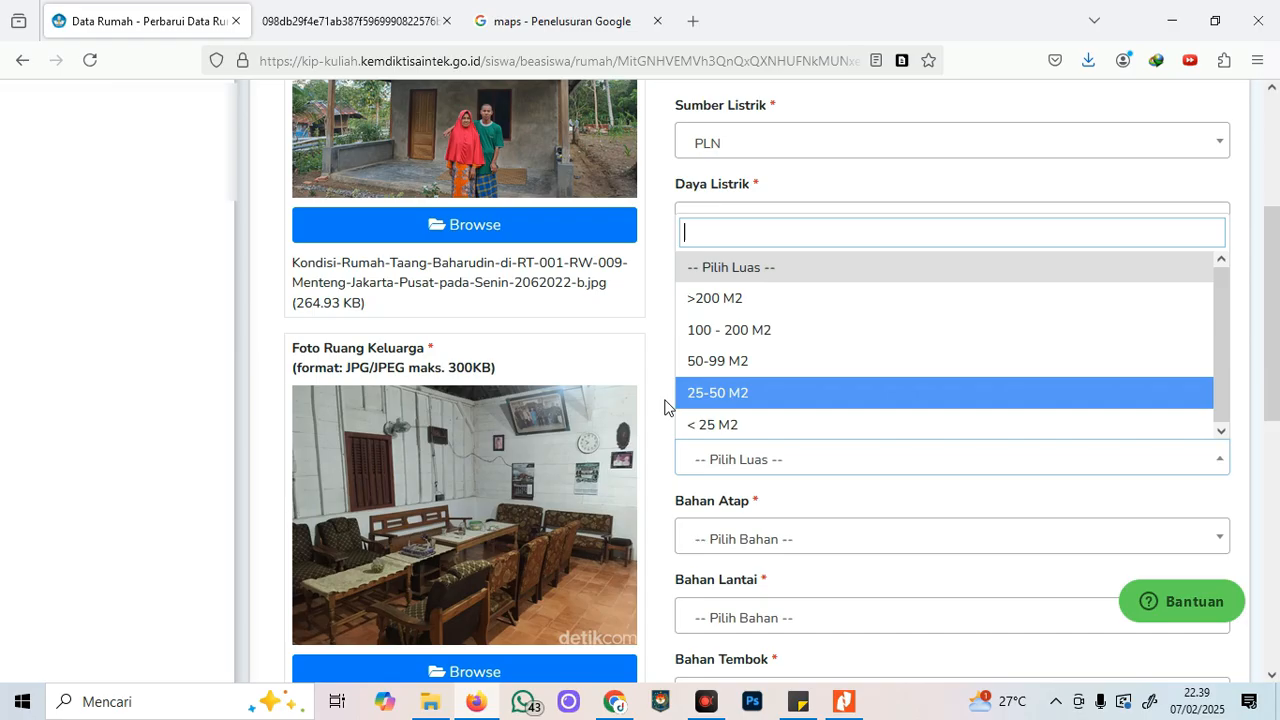
left_click(736, 392)
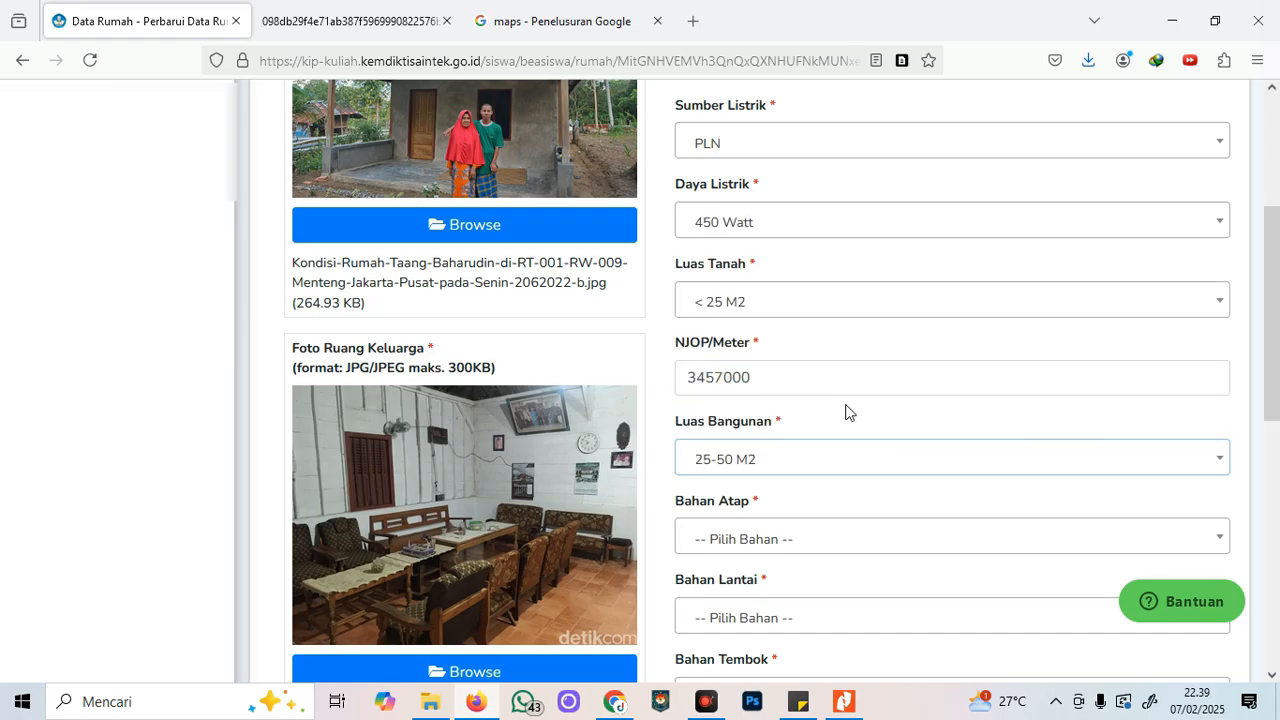
left_click(845, 461)
left_click(786, 420)
left_click(860, 425)
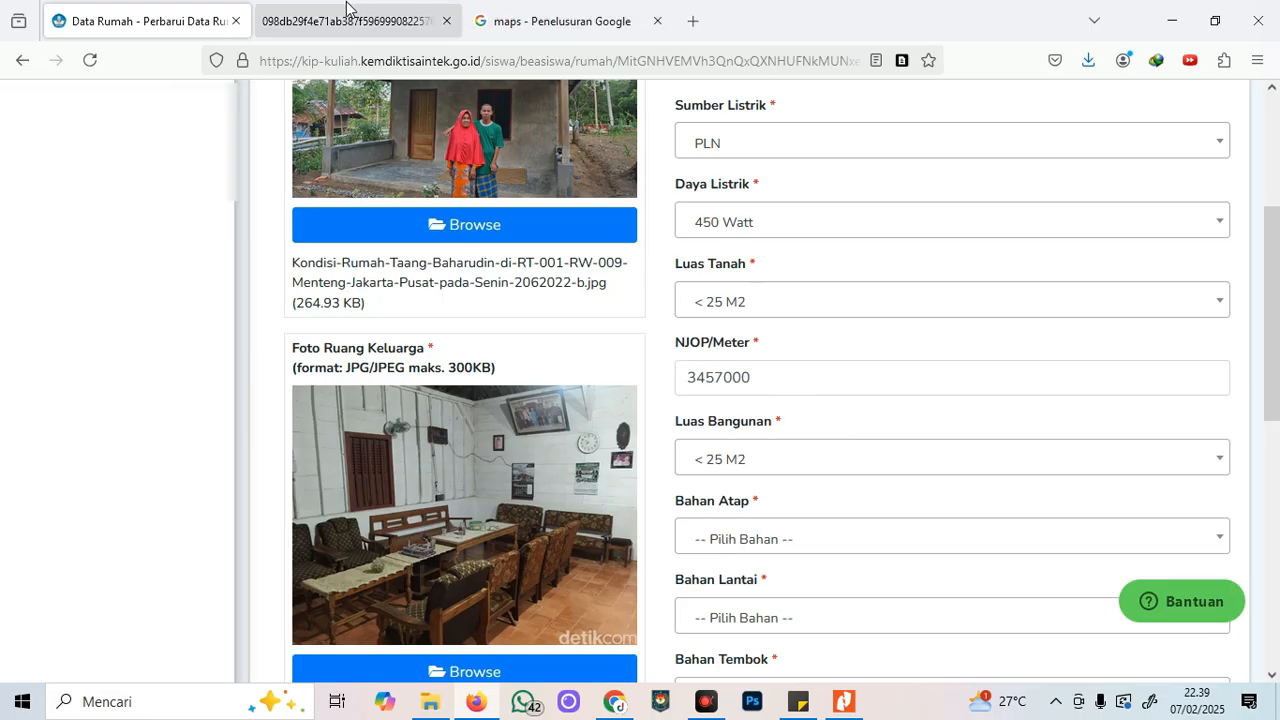
Examine the land and building areas on the sample PBB tax notice and return to the house data form.
left_click(386, 32)
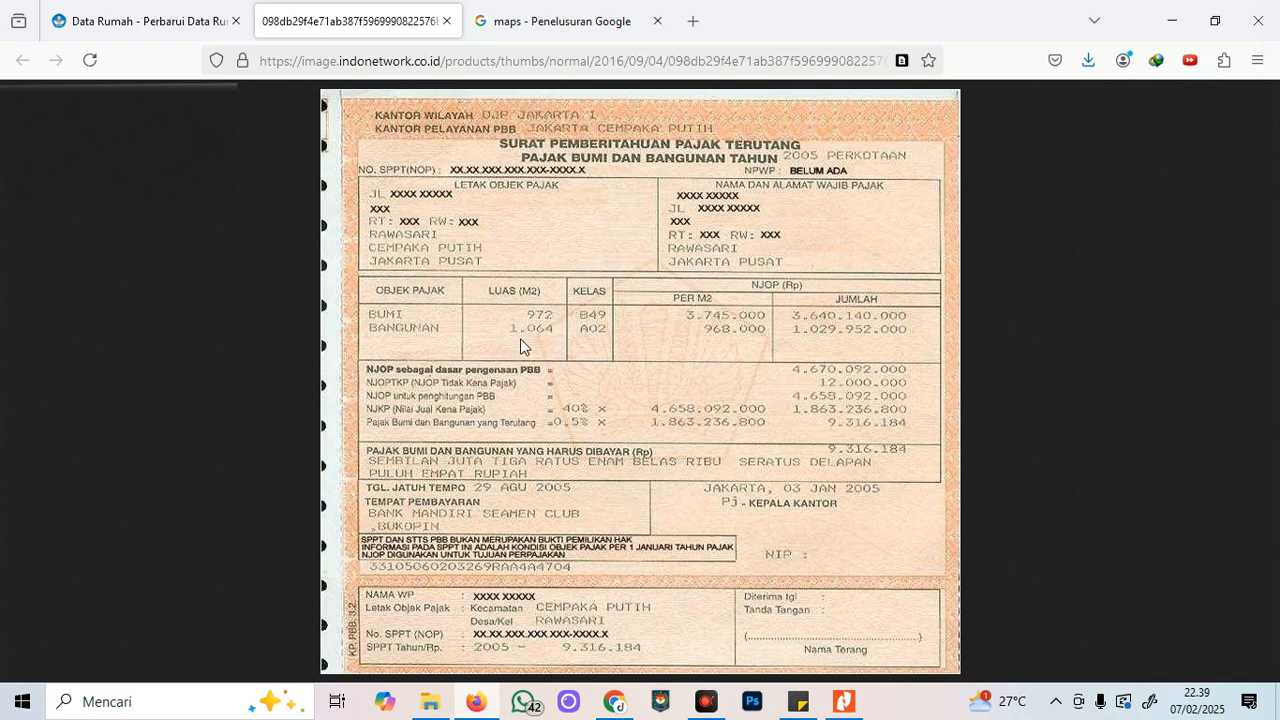
left_click(155, 12)
left_click(927, 341)
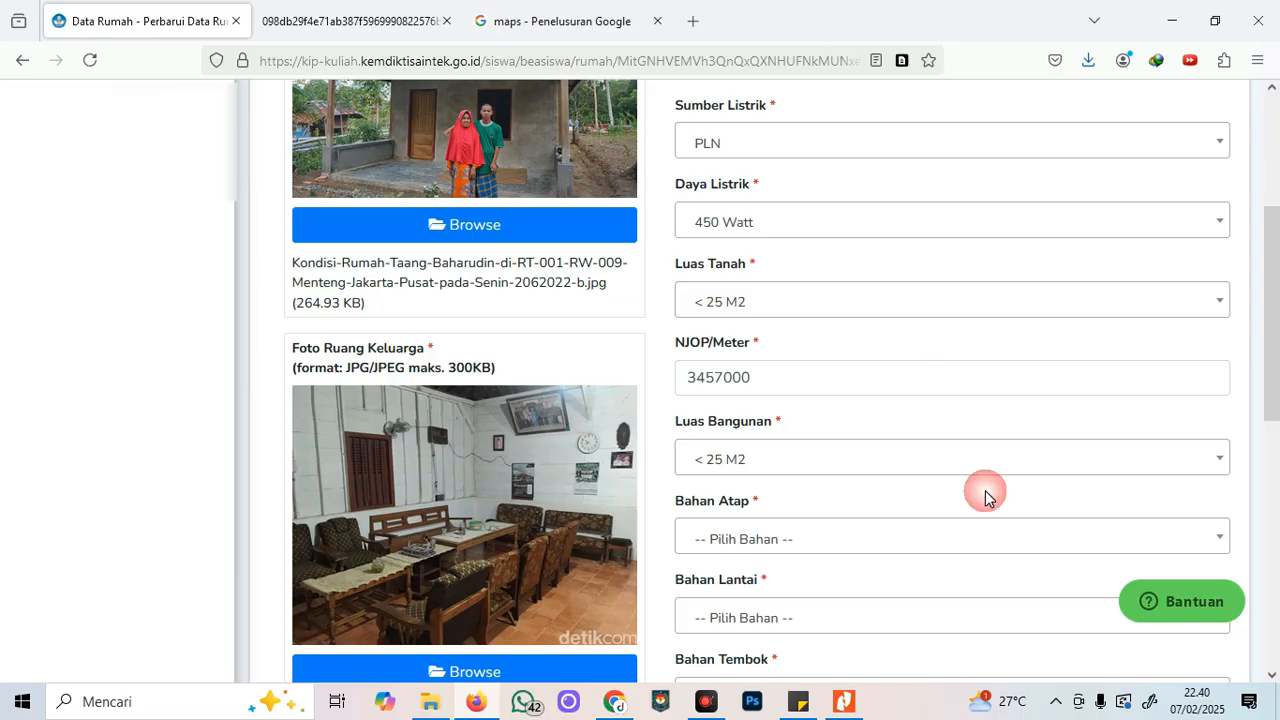
Look through the roof material (Bahan Atap) options and choose Lainnya.
scroll(985, 490, "down", 3)
left_click(752, 350)
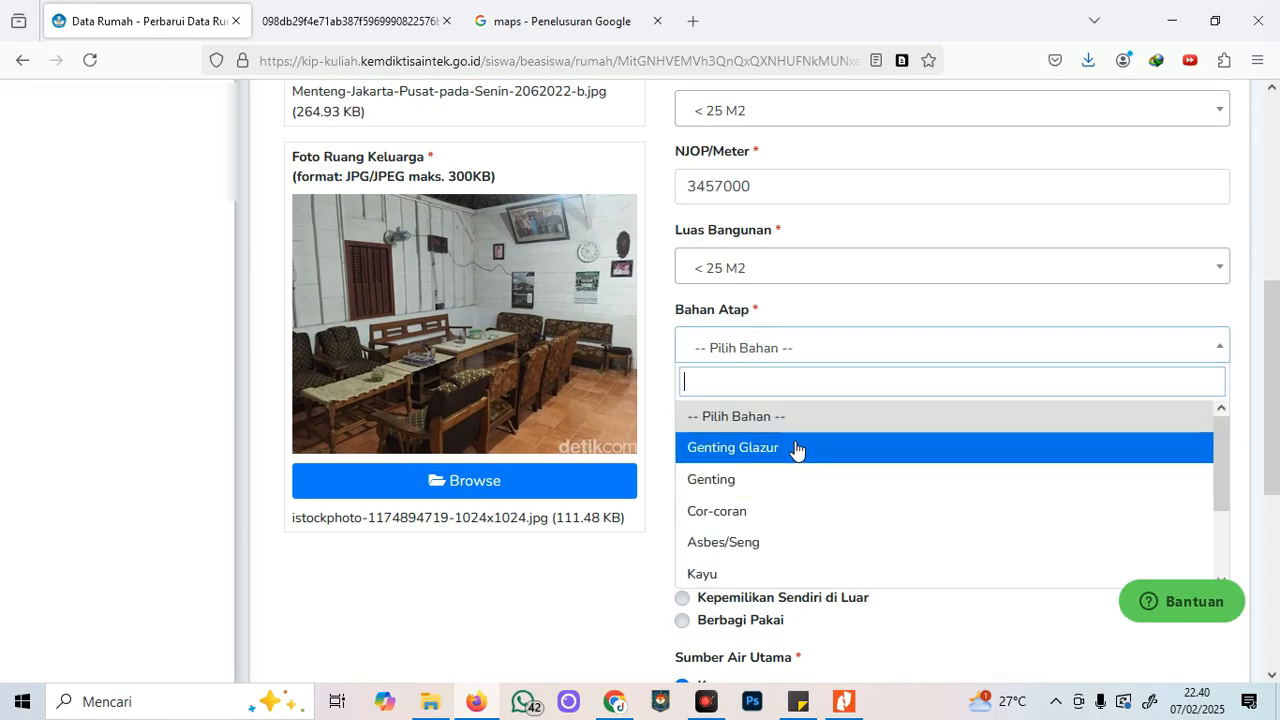
scroll(758, 527, "down", 2)
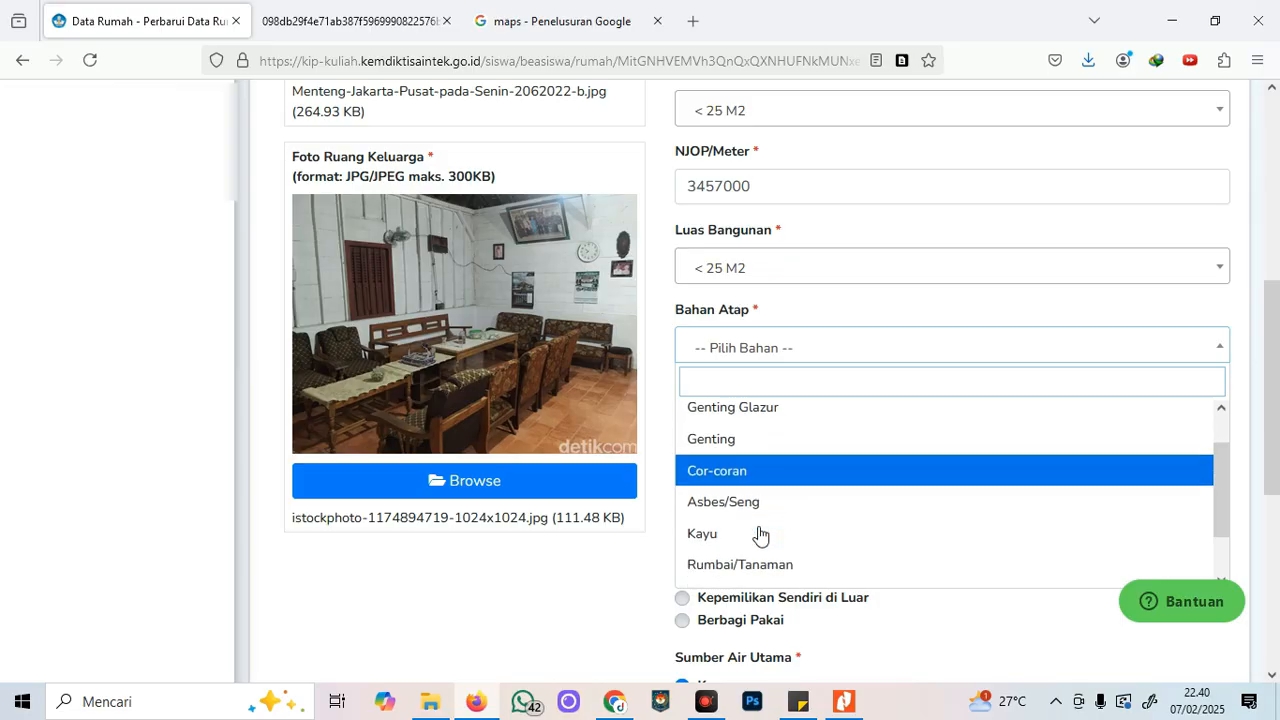
scroll(775, 521, "down", 1)
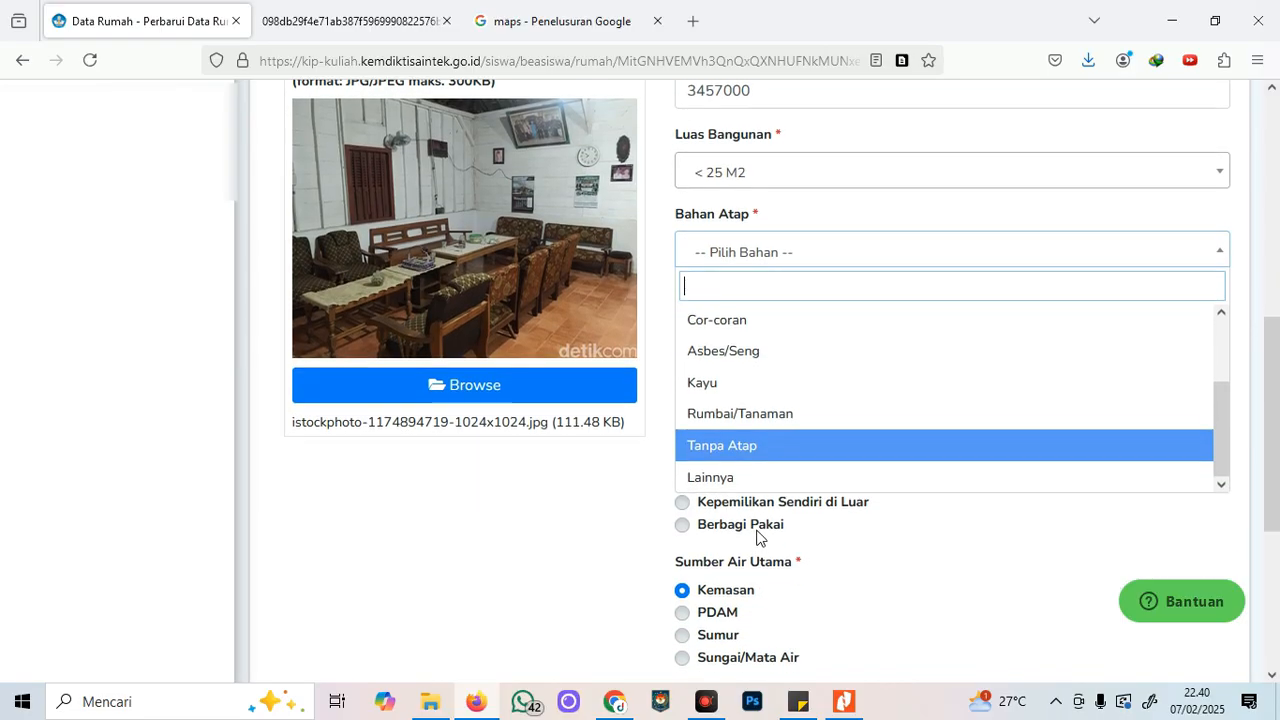
left_click(740, 476)
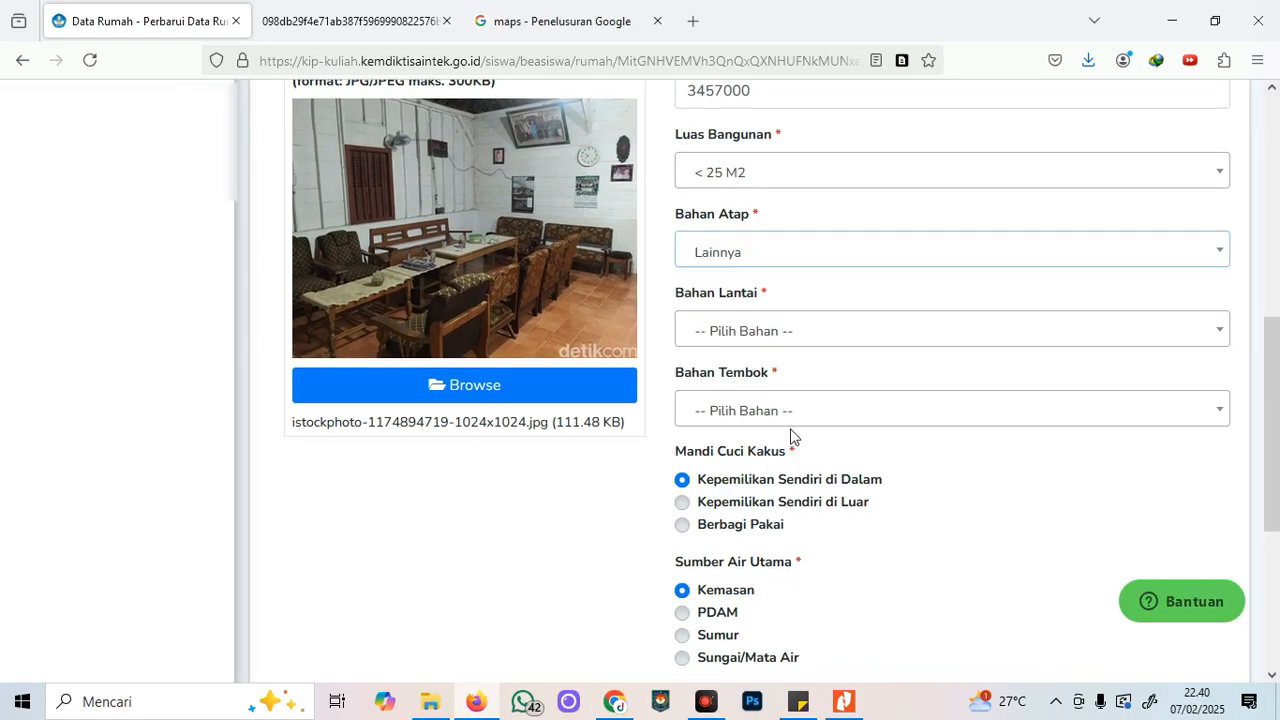
Change the roof material (Bahan Atap) to Genting.
scroll(800, 443, "up", 1)
left_click(769, 350)
scroll(752, 486, "up", 2)
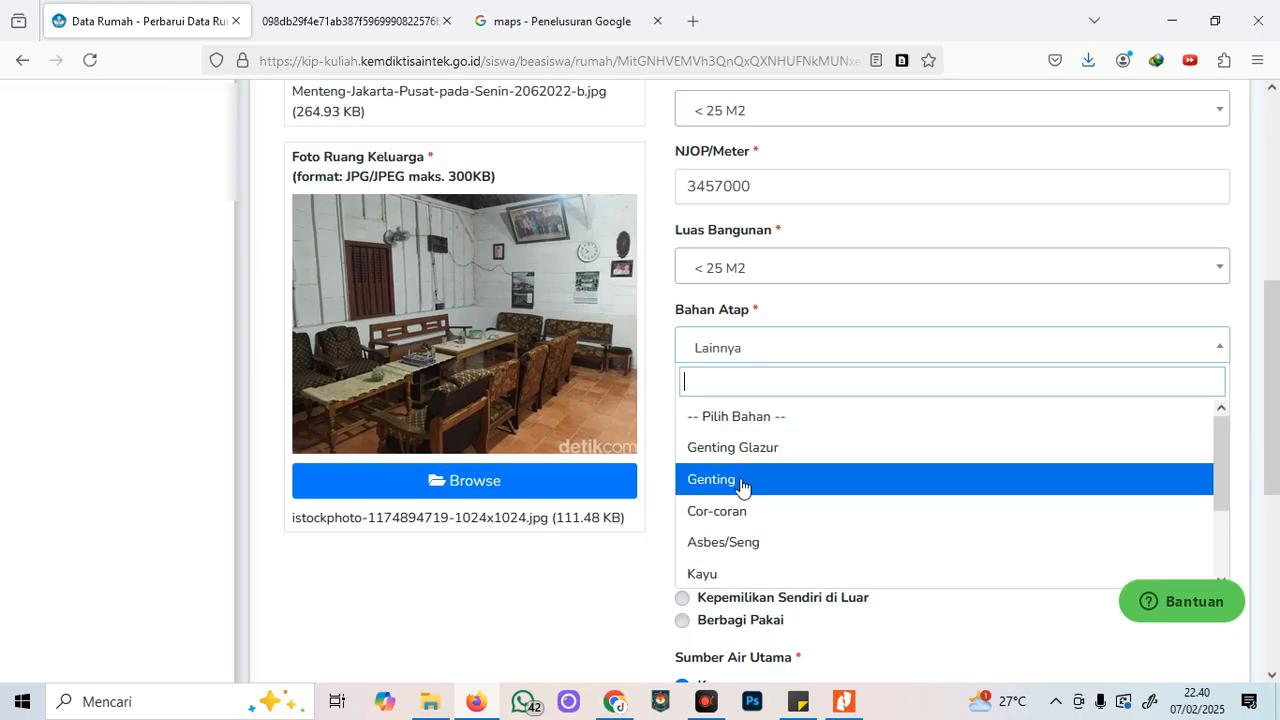
left_click(740, 484)
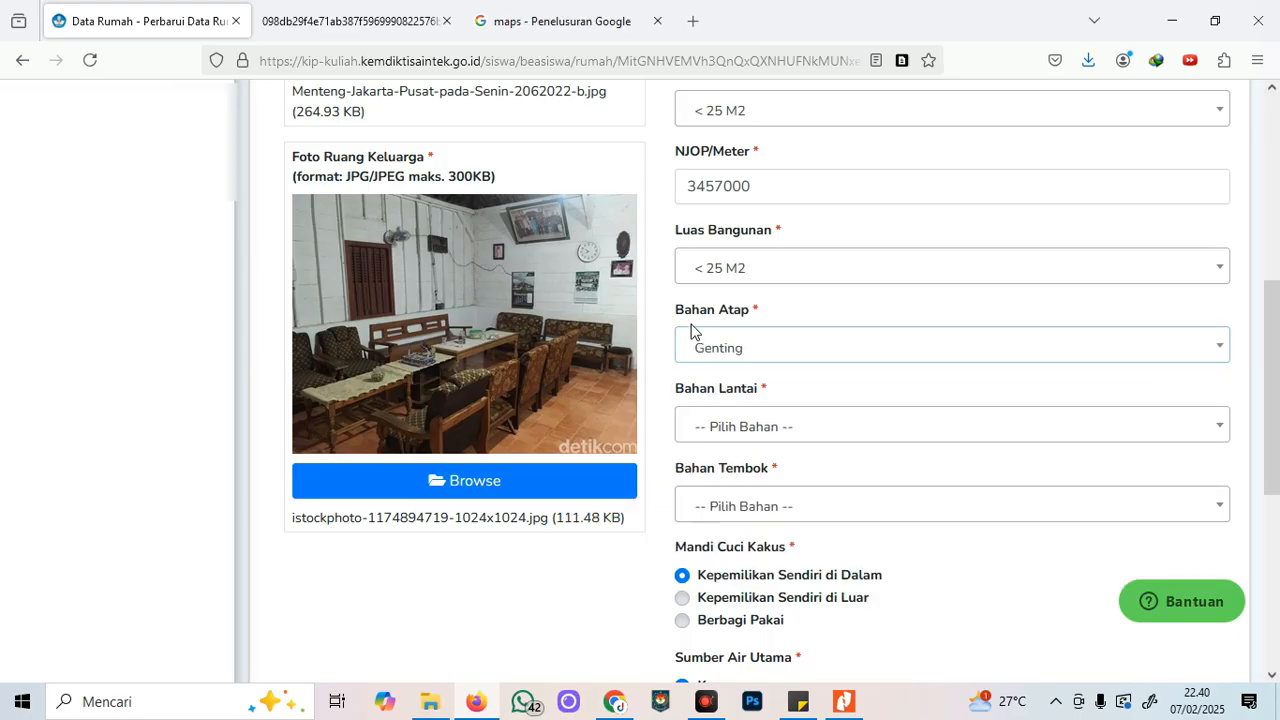
Review the Bahan Atap options, try Asbes/Seng, and set the roof material back to Genting.
left_click(728, 350)
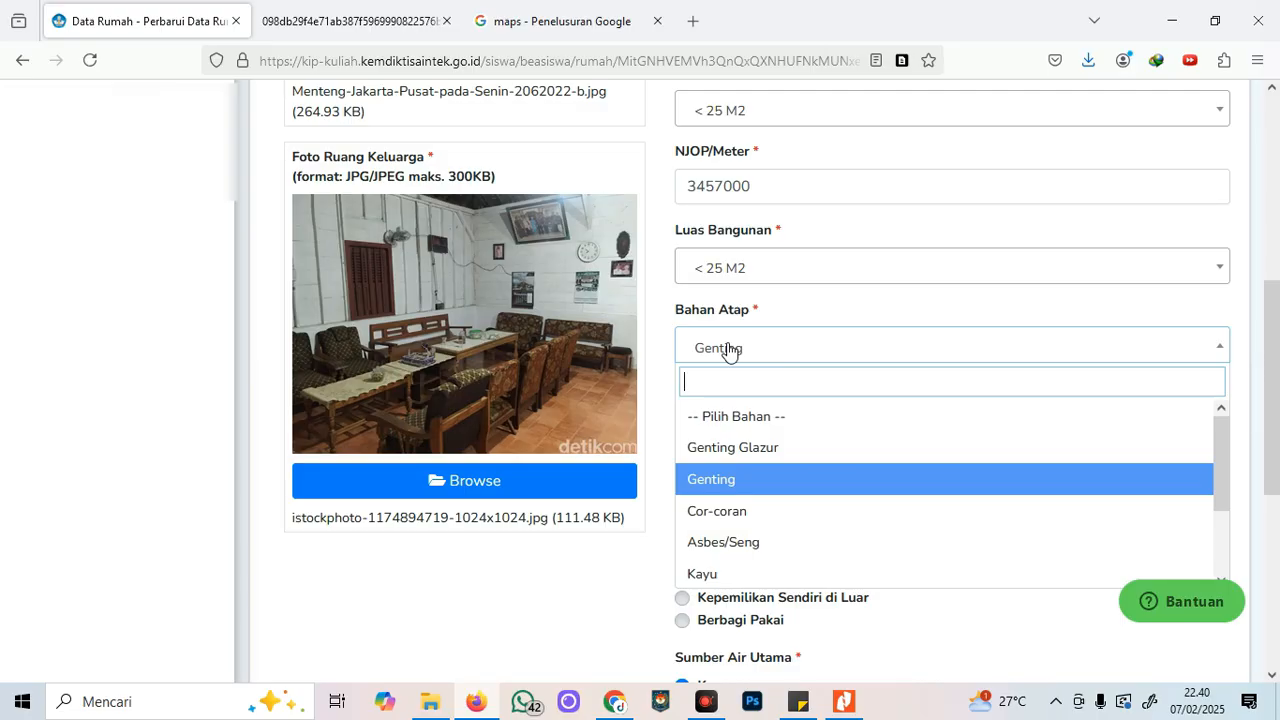
left_click(822, 320)
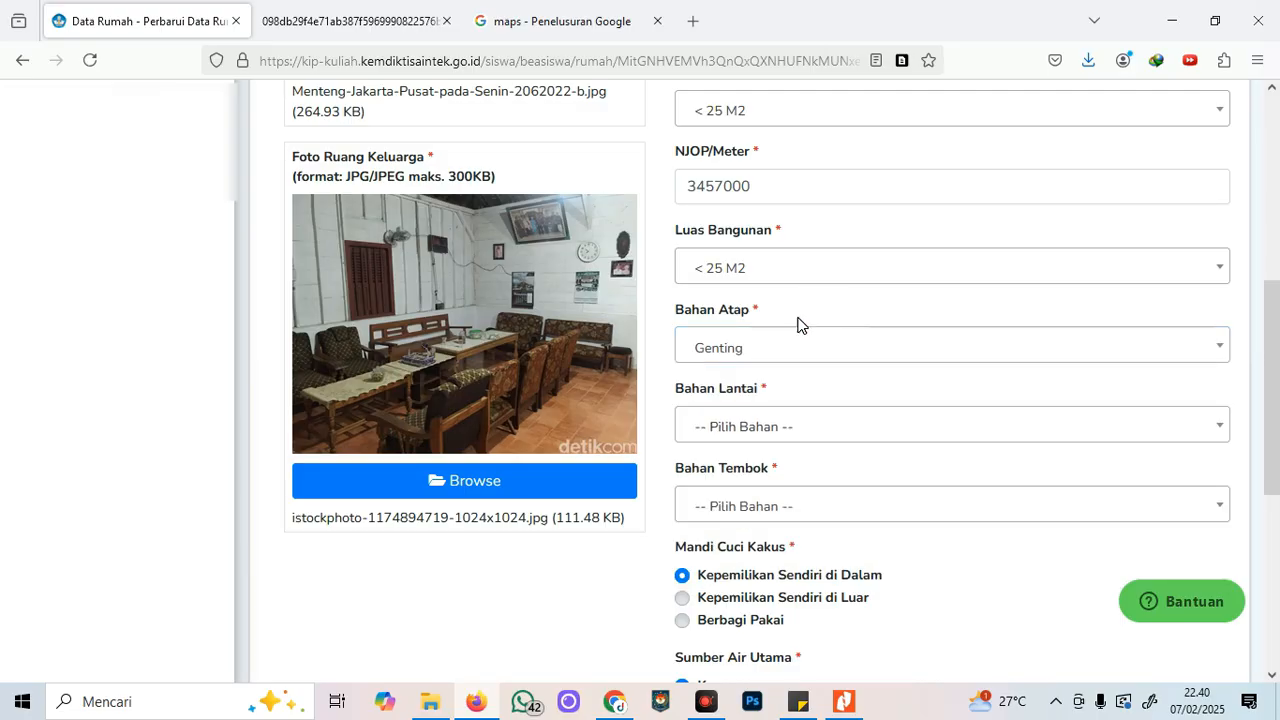
left_click(763, 355)
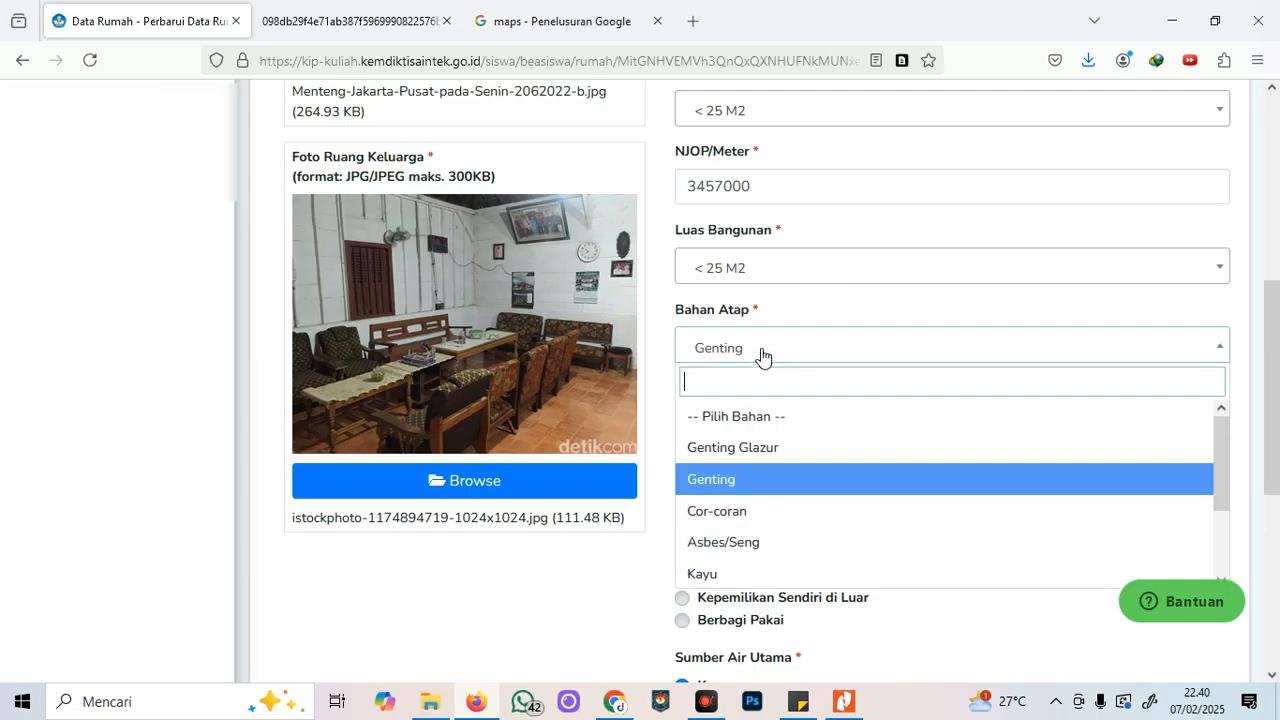
left_click(803, 316)
left_click(794, 355)
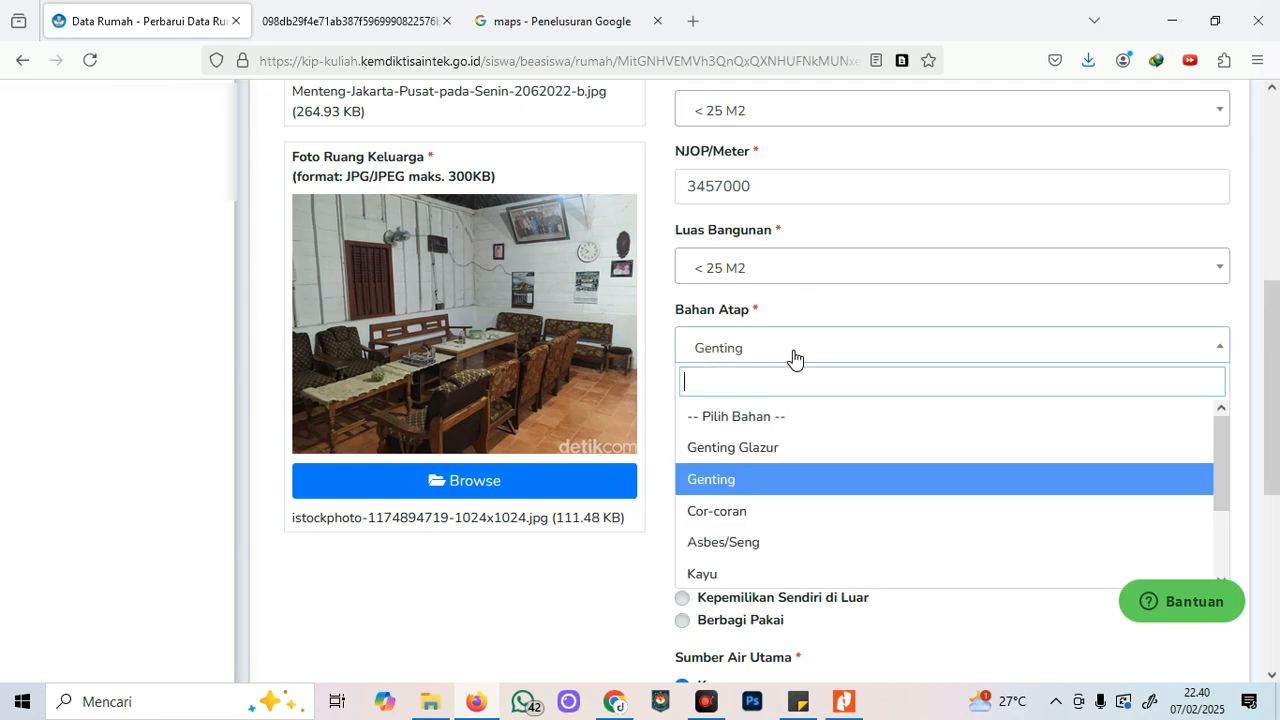
left_click(745, 547)
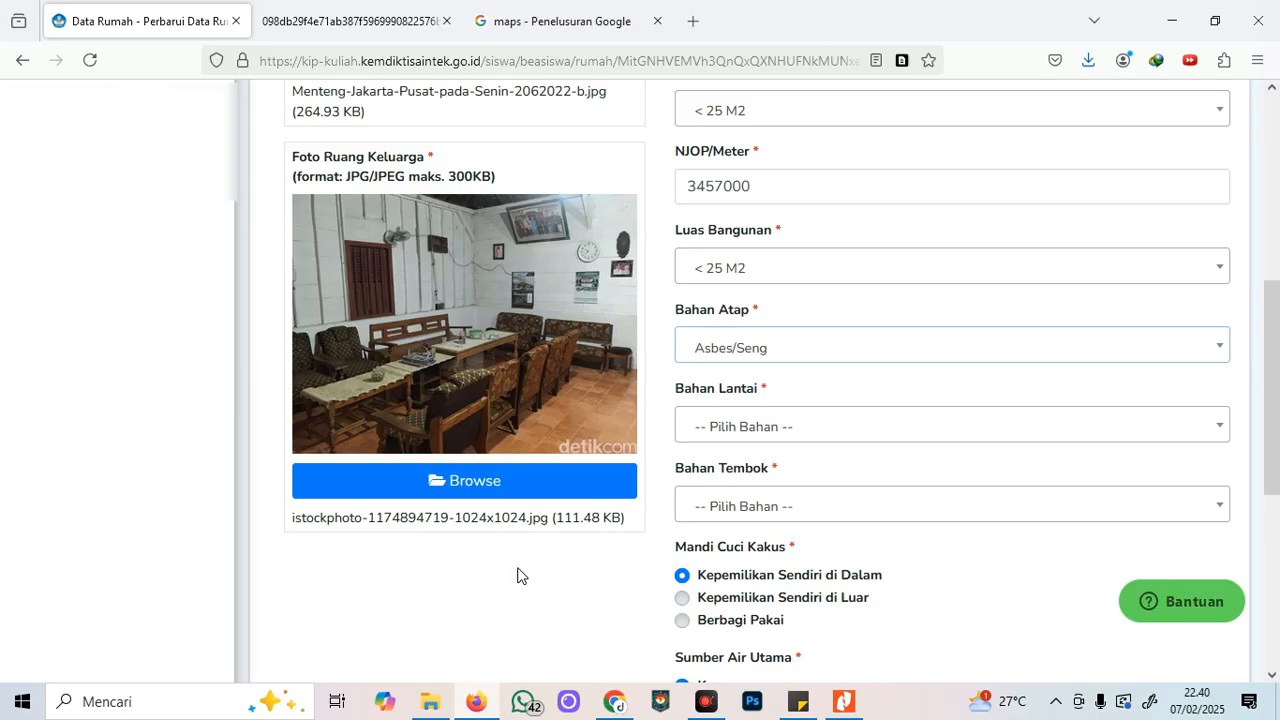
left_click(754, 355)
left_click(714, 480)
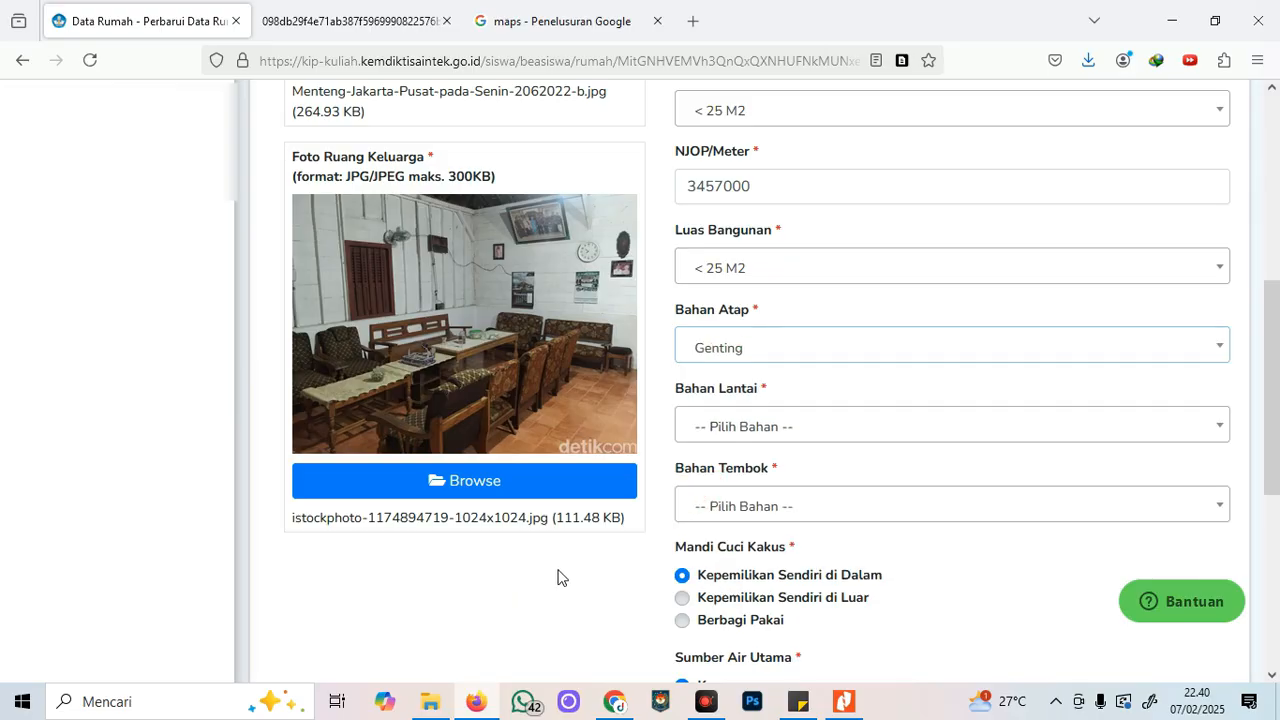
Set the floor material (Bahan Lantai) to Semen Plester and the wall material (Bahan Tembok) to Kayu.
left_click(851, 430)
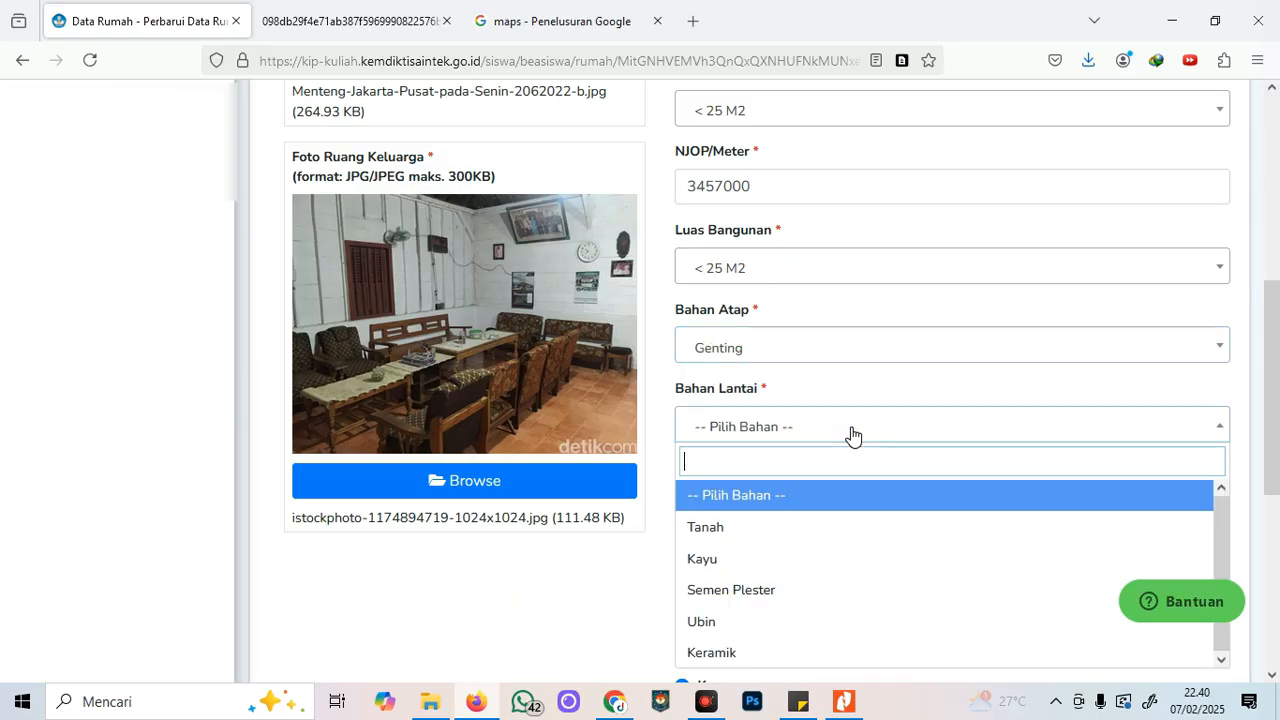
scroll(840, 508, "down", 2)
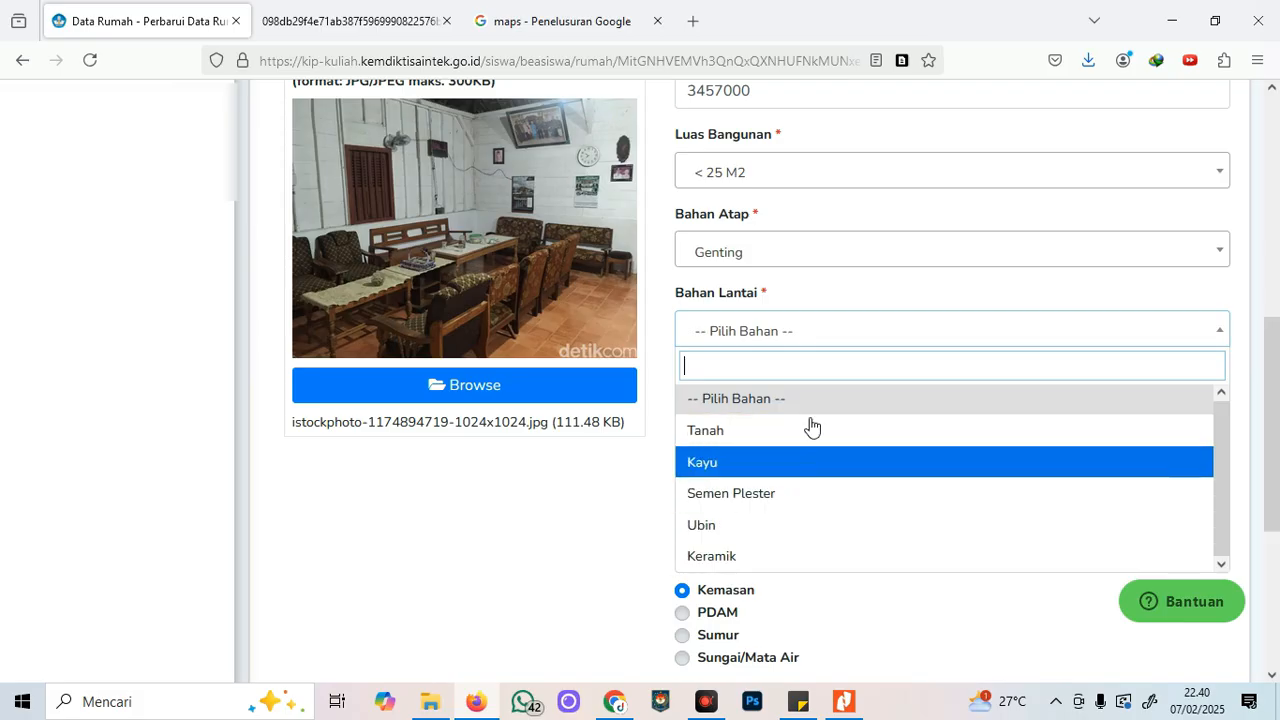
left_click(805, 505)
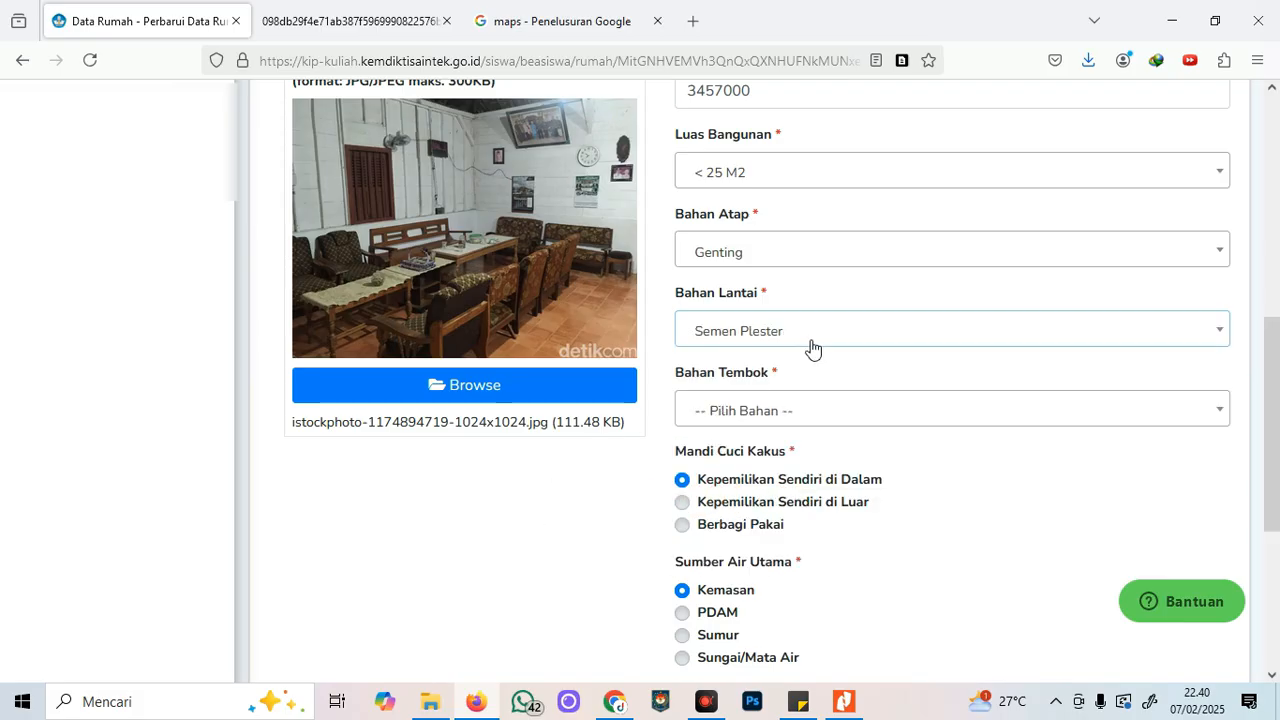
left_click(836, 418)
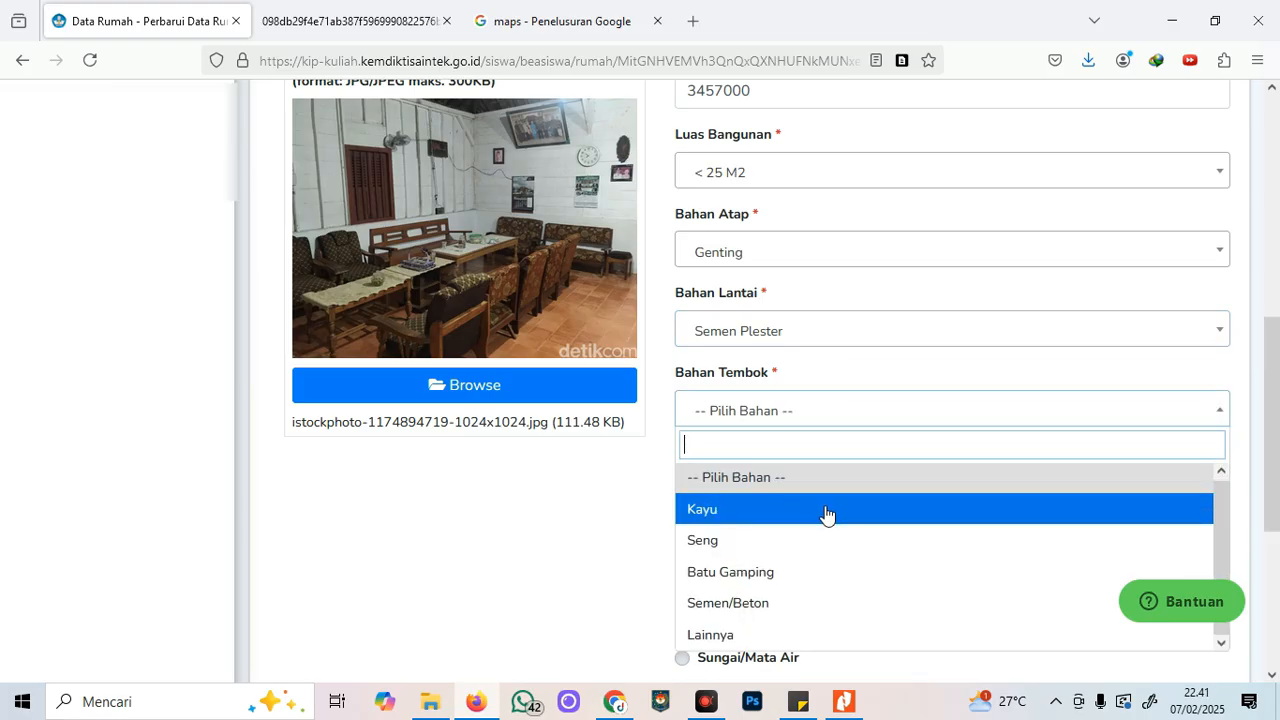
scroll(810, 480, "down", 2)
left_click(763, 421)
Try Semen/Beton and Lainnya as the wall material (Bahan Tembok) and set it back to Kayu.
left_click(787, 318)
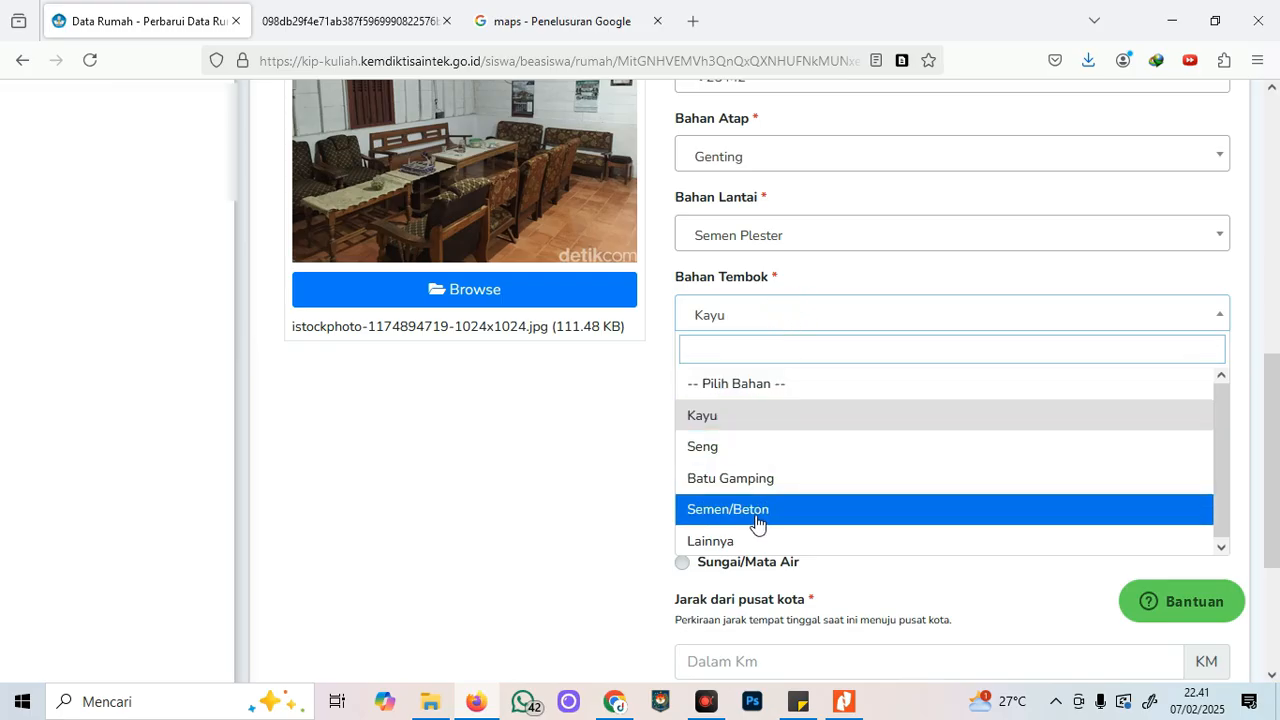
left_click(757, 516)
left_click(760, 317)
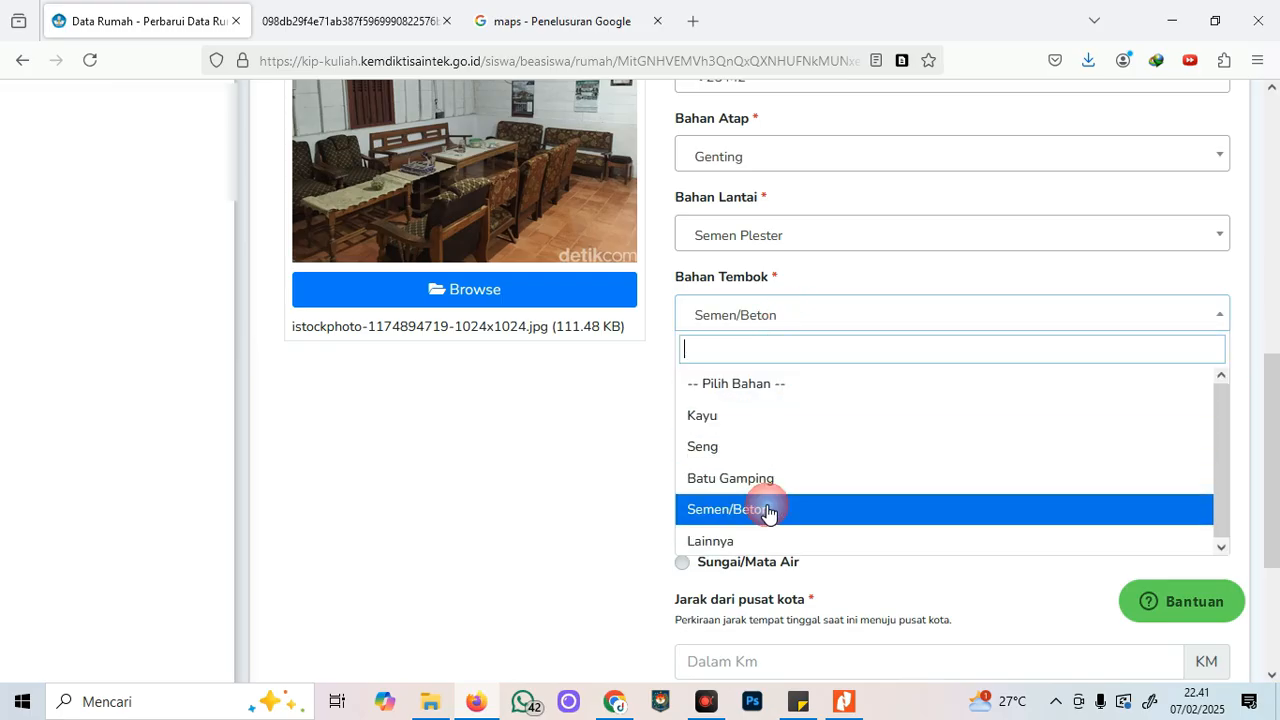
left_click(750, 541)
left_click(764, 300)
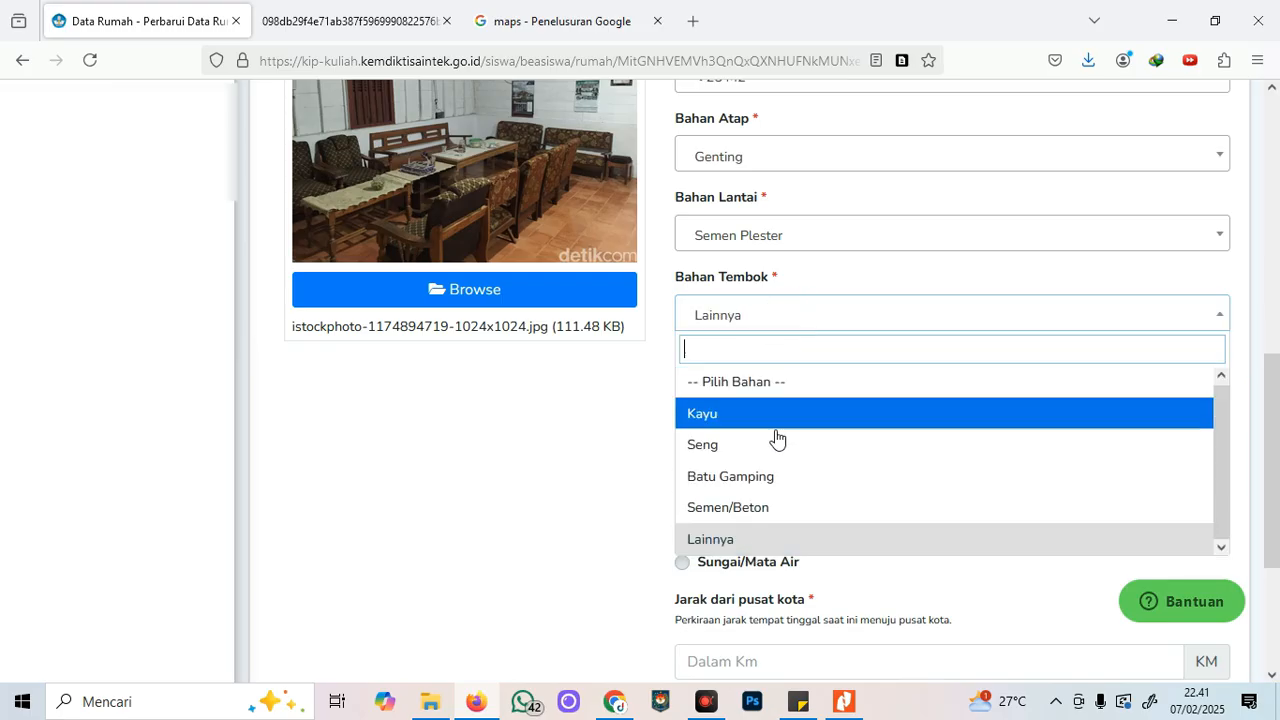
left_click(752, 416)
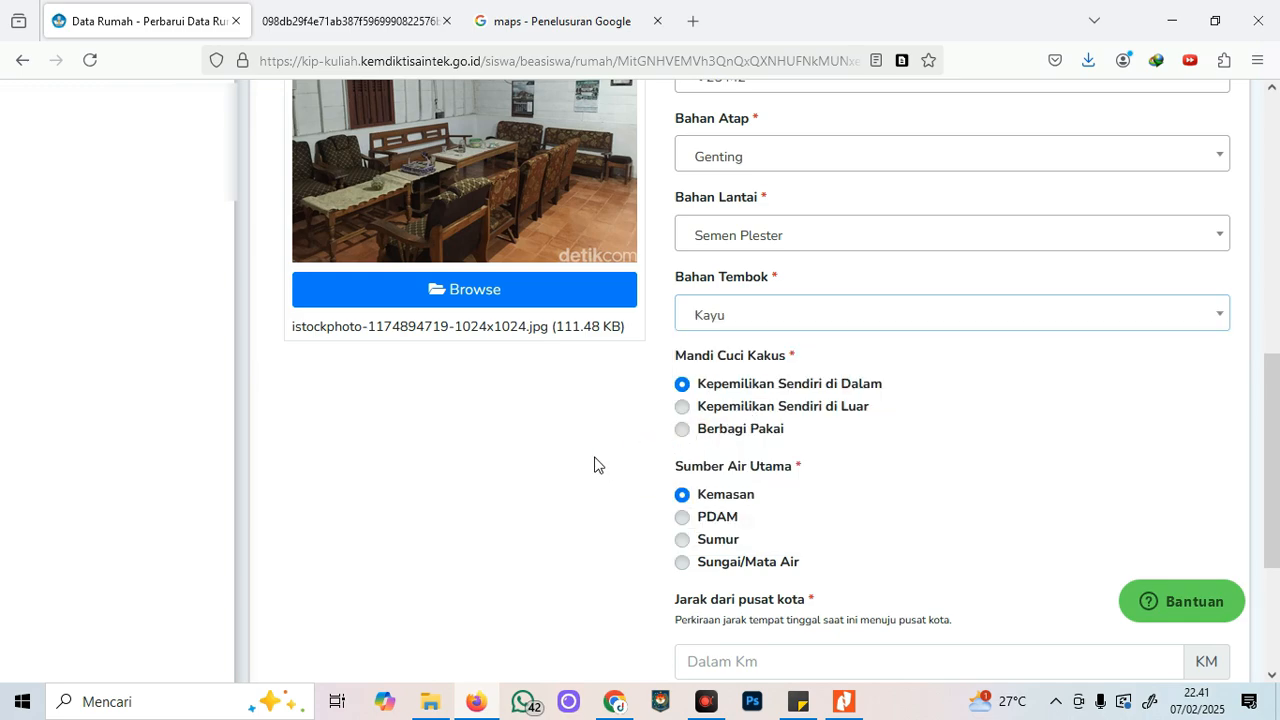
Select Kepemilikan Sendiri di Dalam for the bathroom facilities (Mandi Cuci Kakus).
scroll(829, 427, "down", 2)
left_click_drag(678, 260, 811, 260)
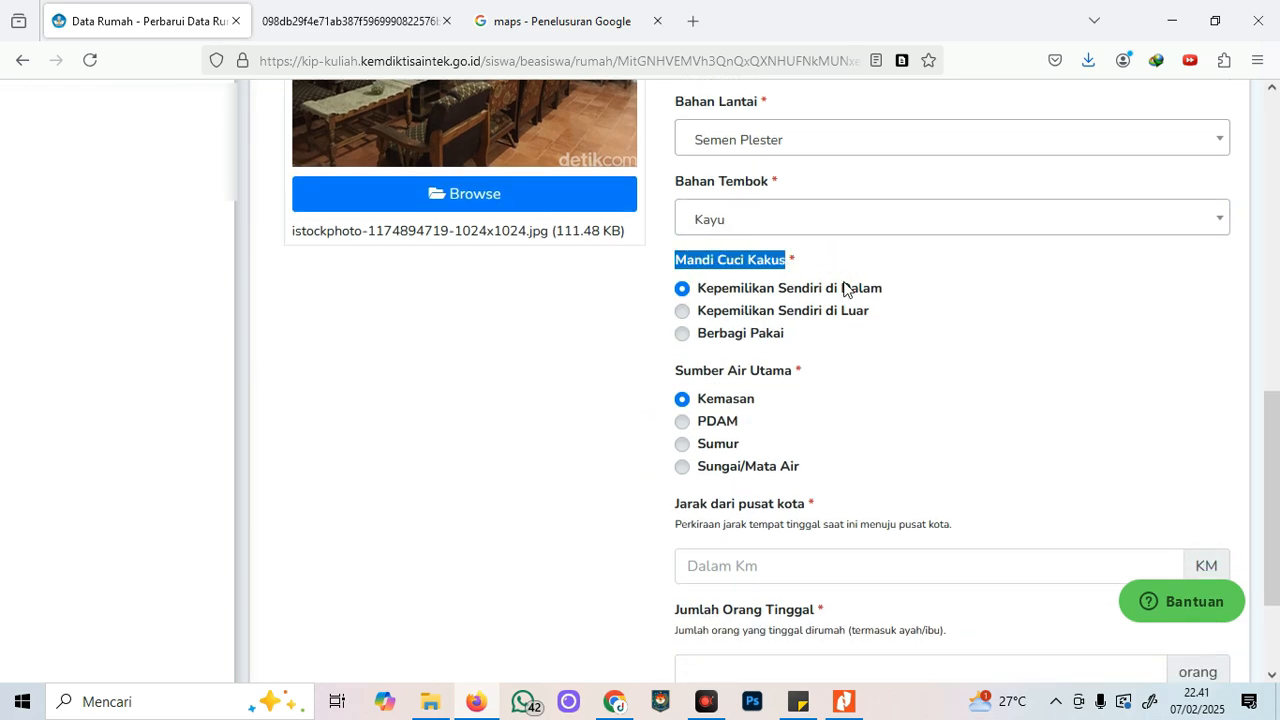
left_click(712, 272)
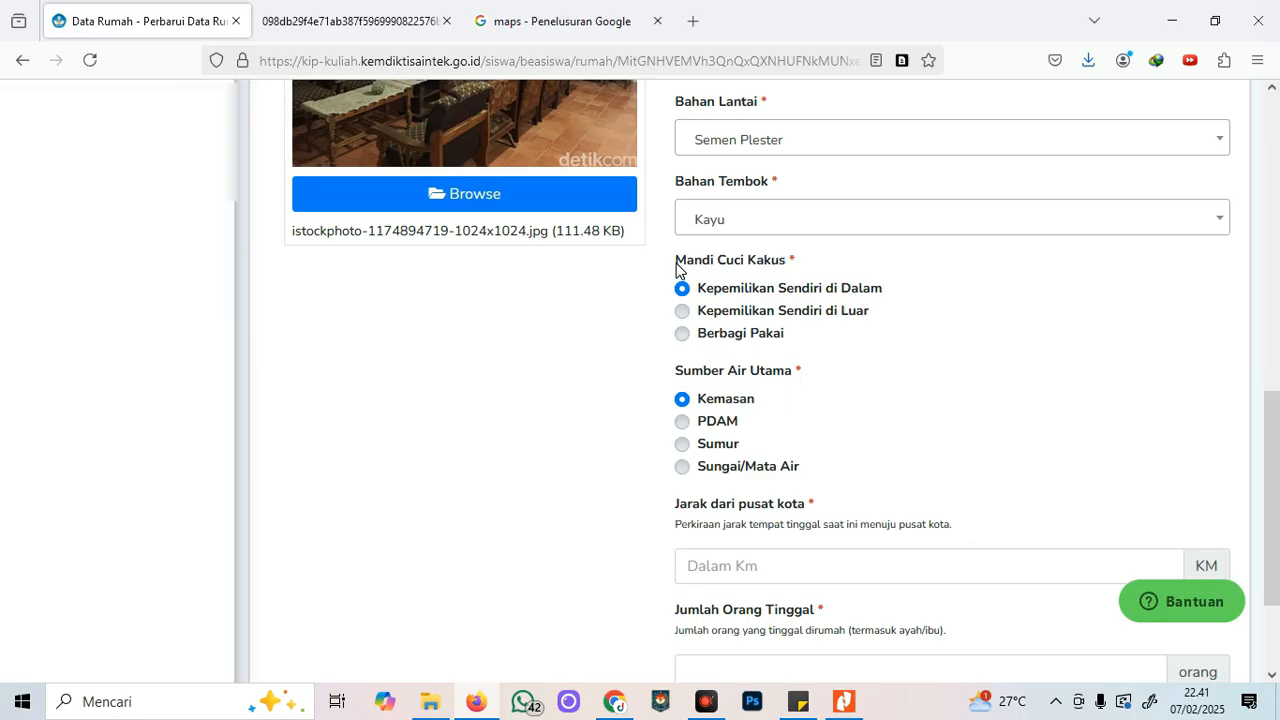
left_click_drag(678, 268, 815, 252)
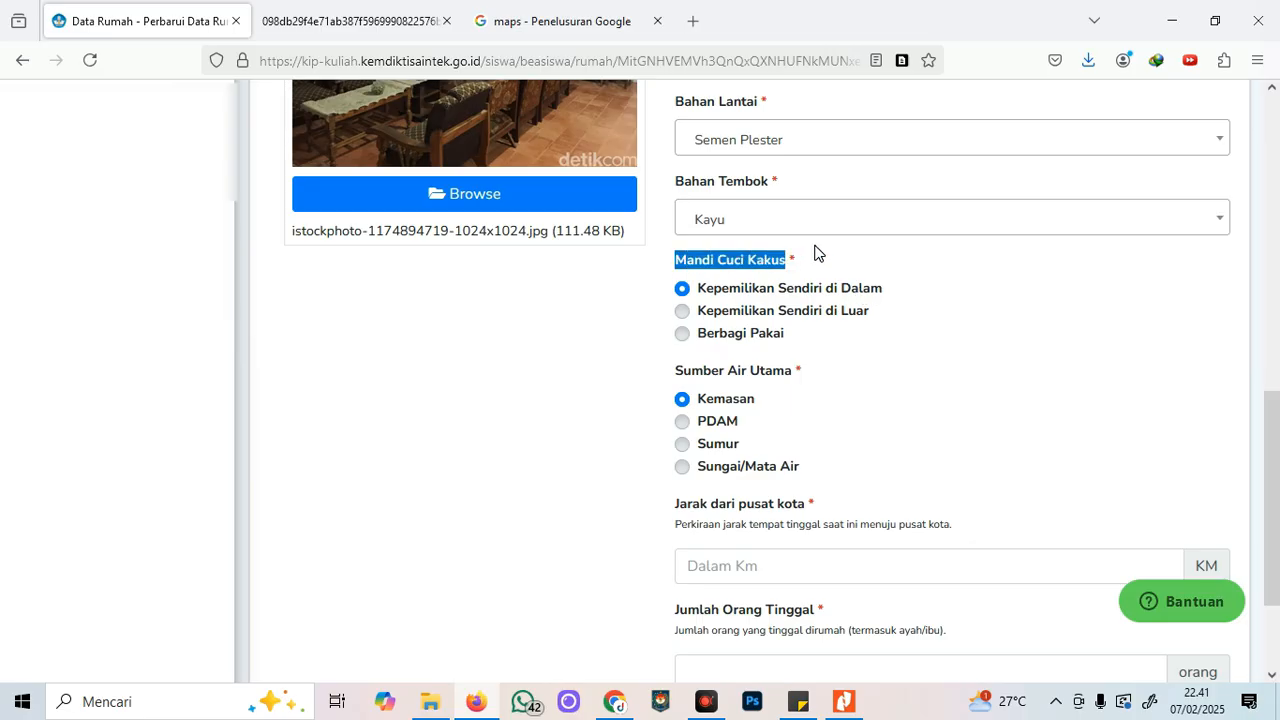
left_click(706, 292)
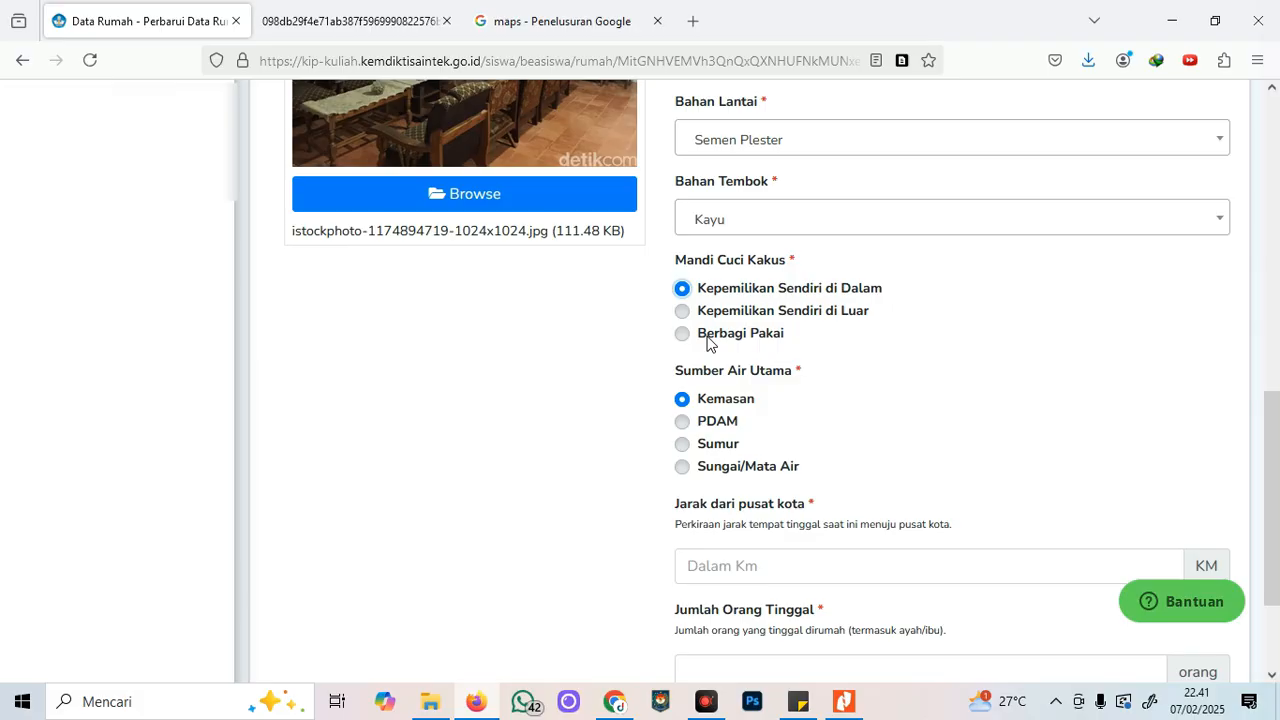
Try PDAM and Sungai/Mata Air as the main water source (Sumber Air Utama) and set it to Sumur.
scroll(709, 343, "down", 2)
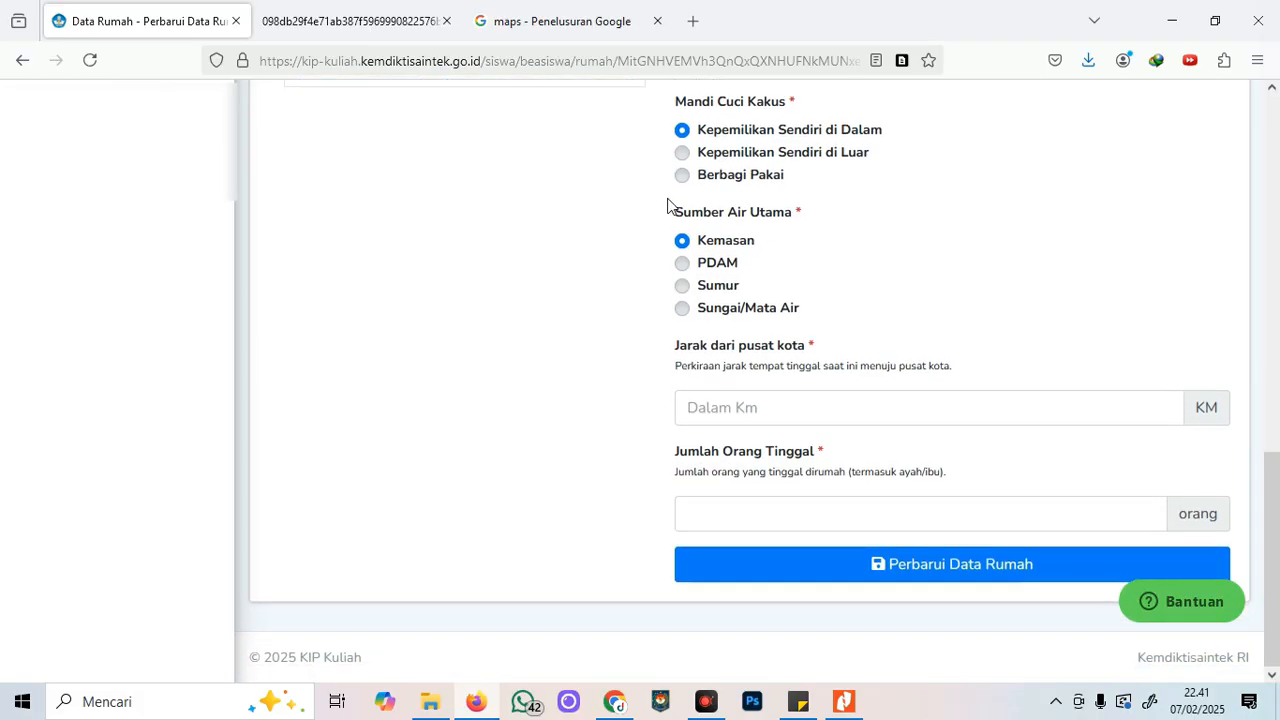
left_click_drag(665, 212, 795, 206)
left_click(909, 212)
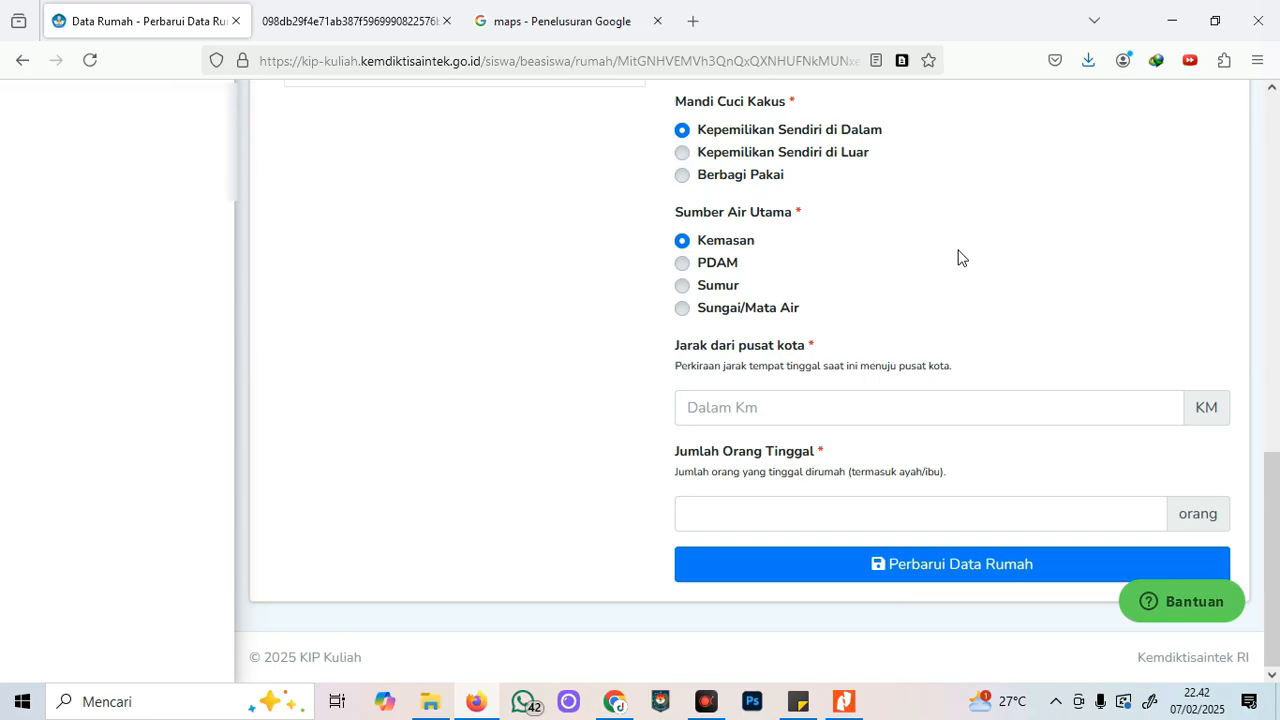
left_click(684, 264)
left_click(682, 288)
left_click(686, 315)
left_click(901, 289)
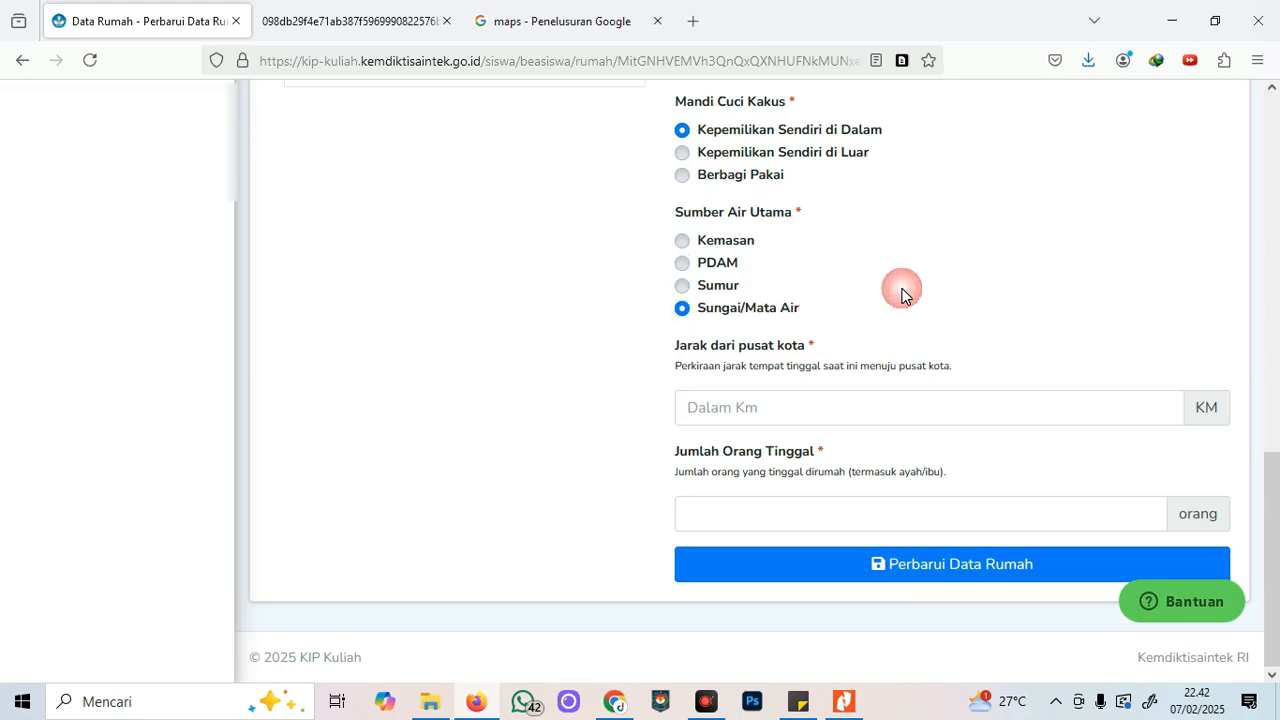
left_click(682, 288)
left_click(881, 285)
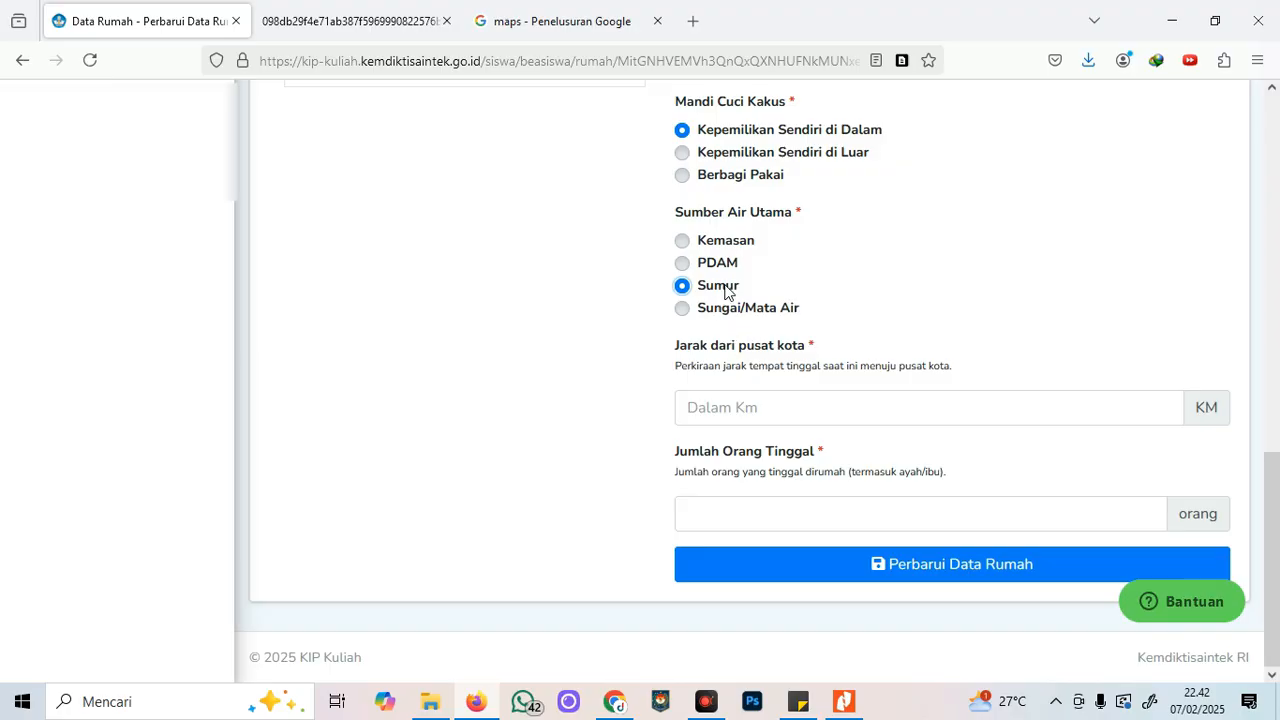
left_click(757, 313)
left_click(737, 289)
Switch to Google Maps from the maps search results and open the place Alun-Alun Blora.
left_click(530, 29)
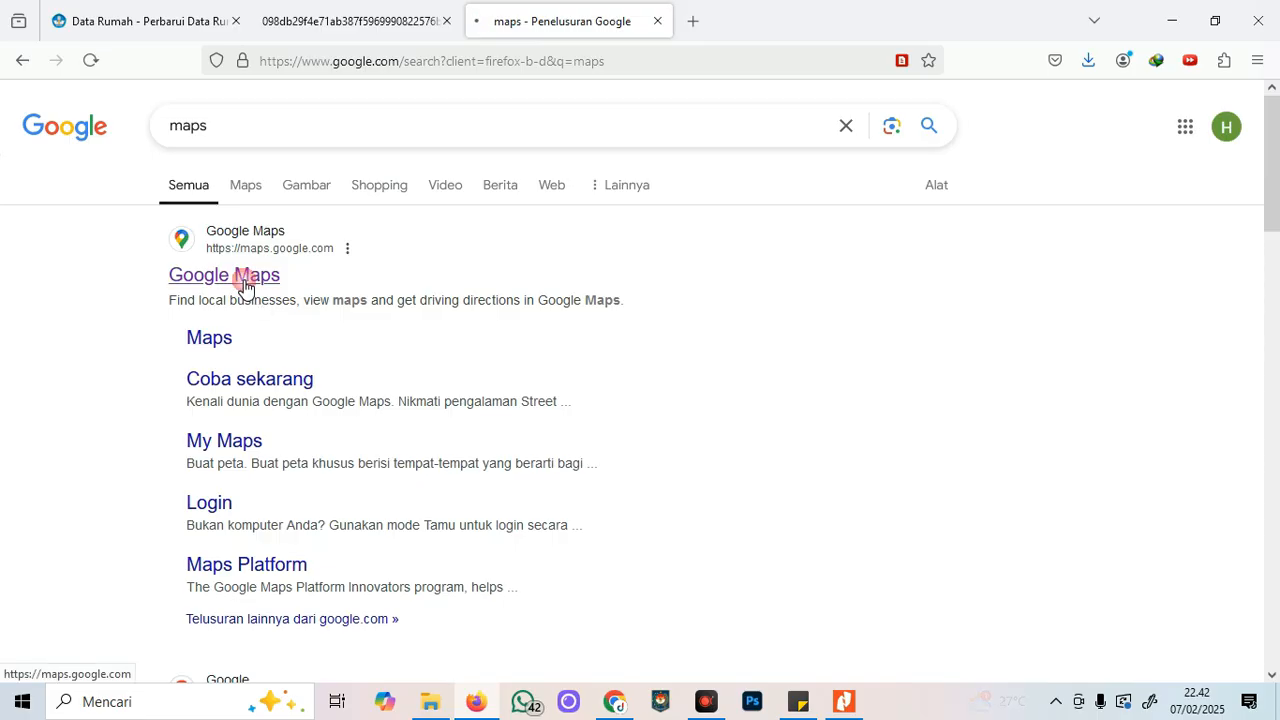
left_click(239, 280)
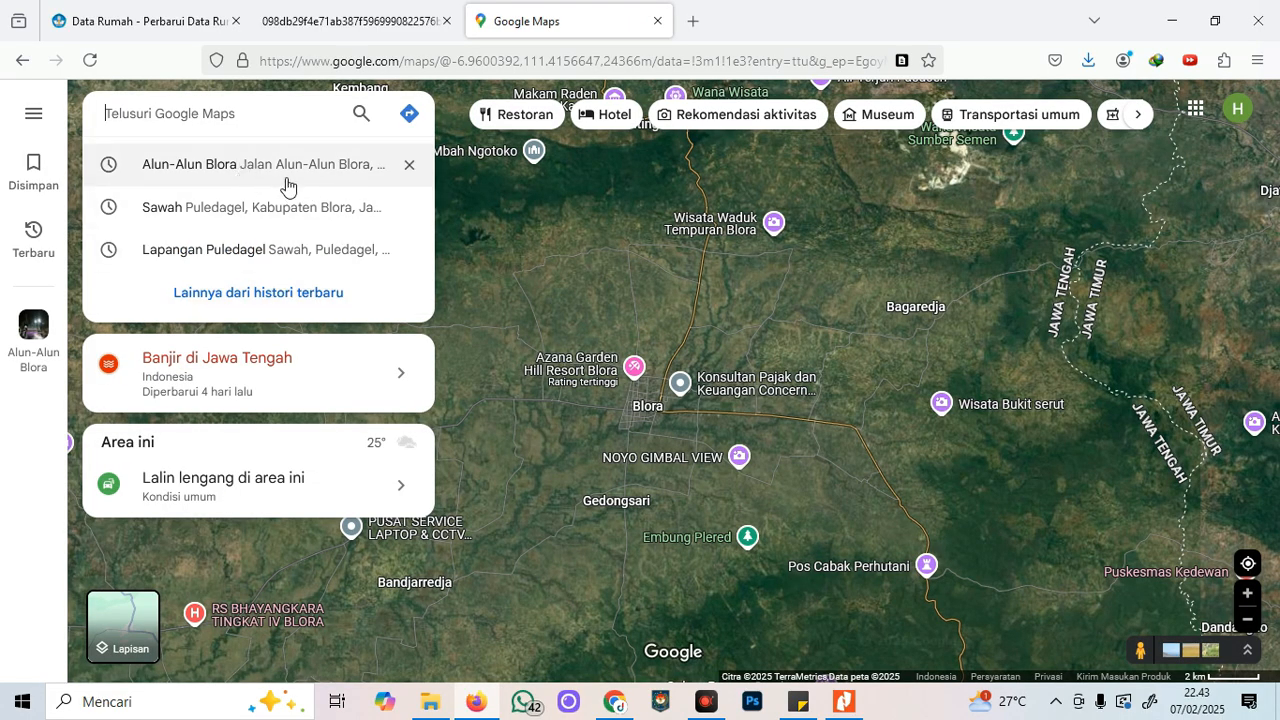
left_click(281, 179)
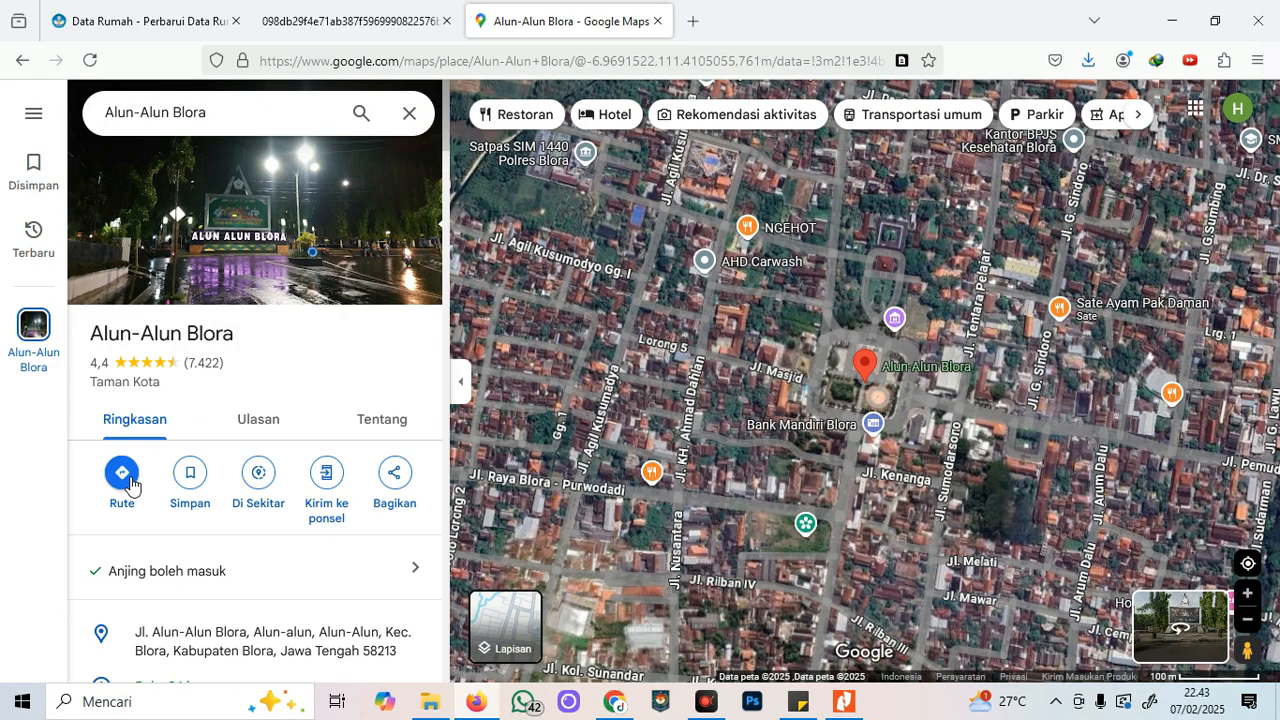
Get directions to Alun-Alun Blora from Jepon, Kabupaten Blora, and check the distances of the suggested routes.
left_click(129, 484)
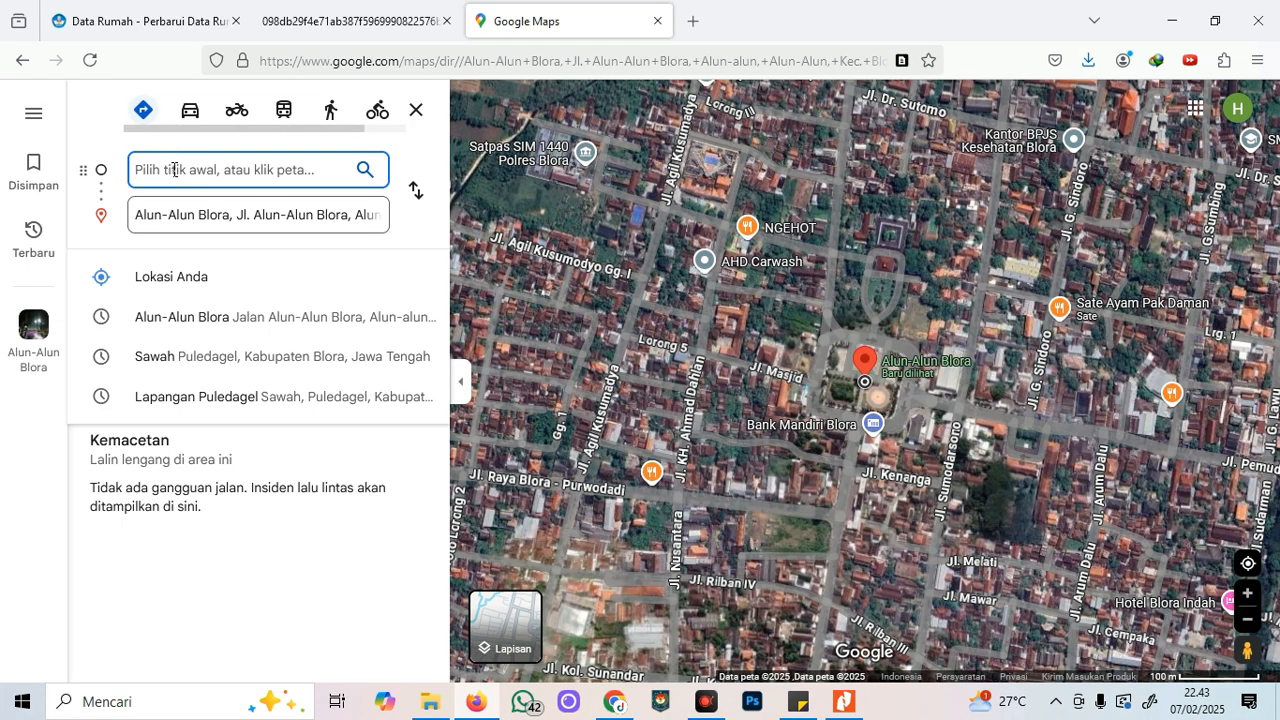
type("kelurahan jepon")
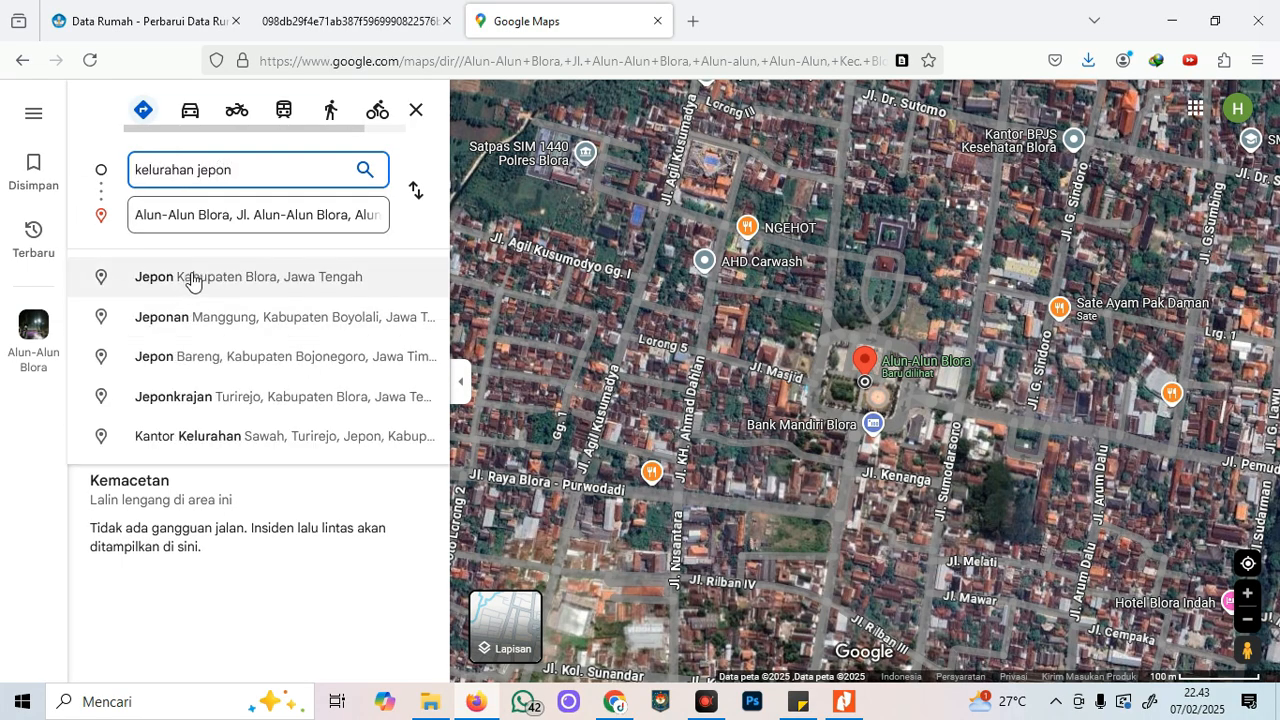
left_click(180, 277)
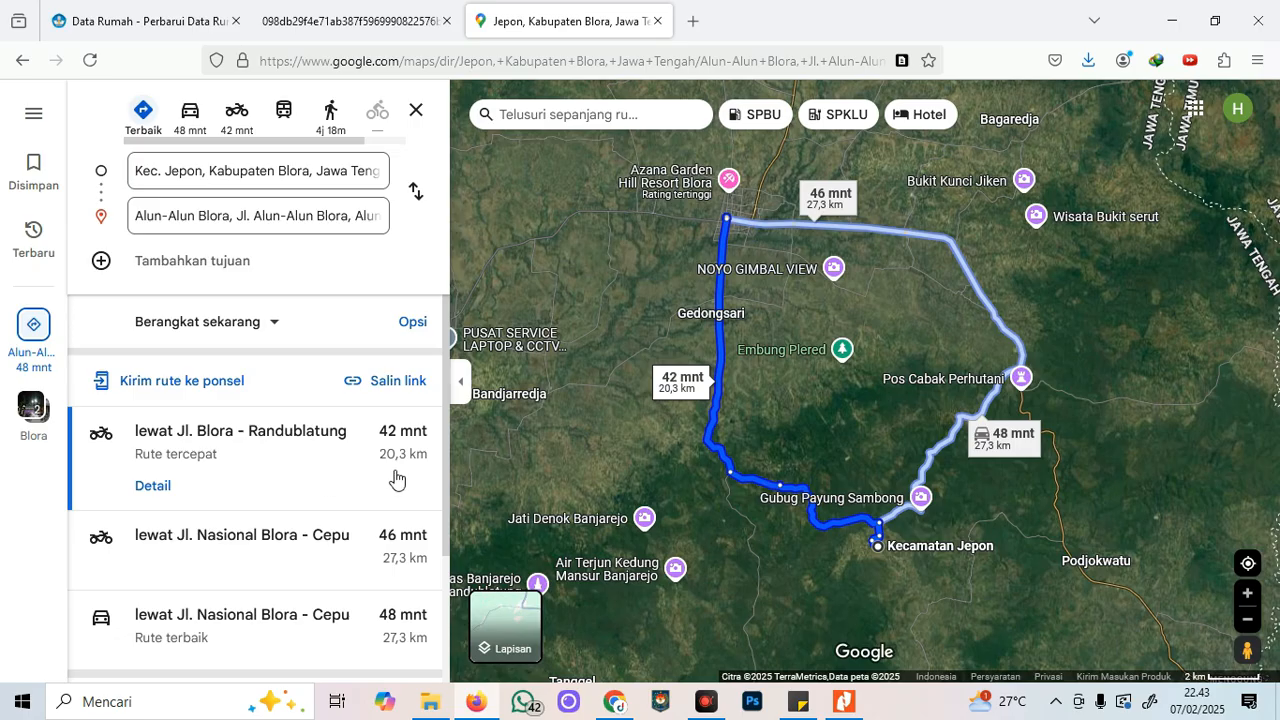
scroll(358, 451, "down", 1)
scroll(350, 460, "up", 1)
scroll(398, 472, "down", 1)
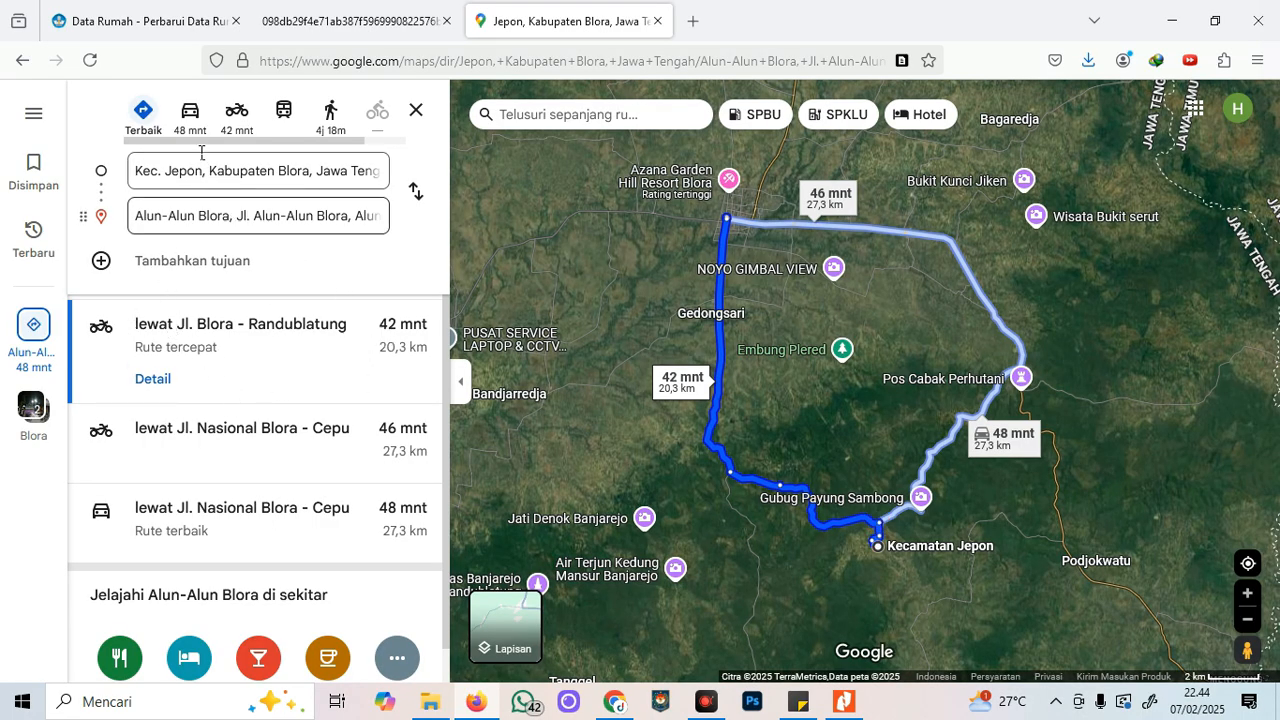
Return to the house data form and set the distance from the city centre (Jarak dari pusat kota) to 20 km.
left_click(133, 14)
left_click(791, 406)
type("20")
Set the number of residents (Jumlah Orang Tinggal) to 7 and submit the updated house data.
left_click_drag(645, 505, 1030, 474)
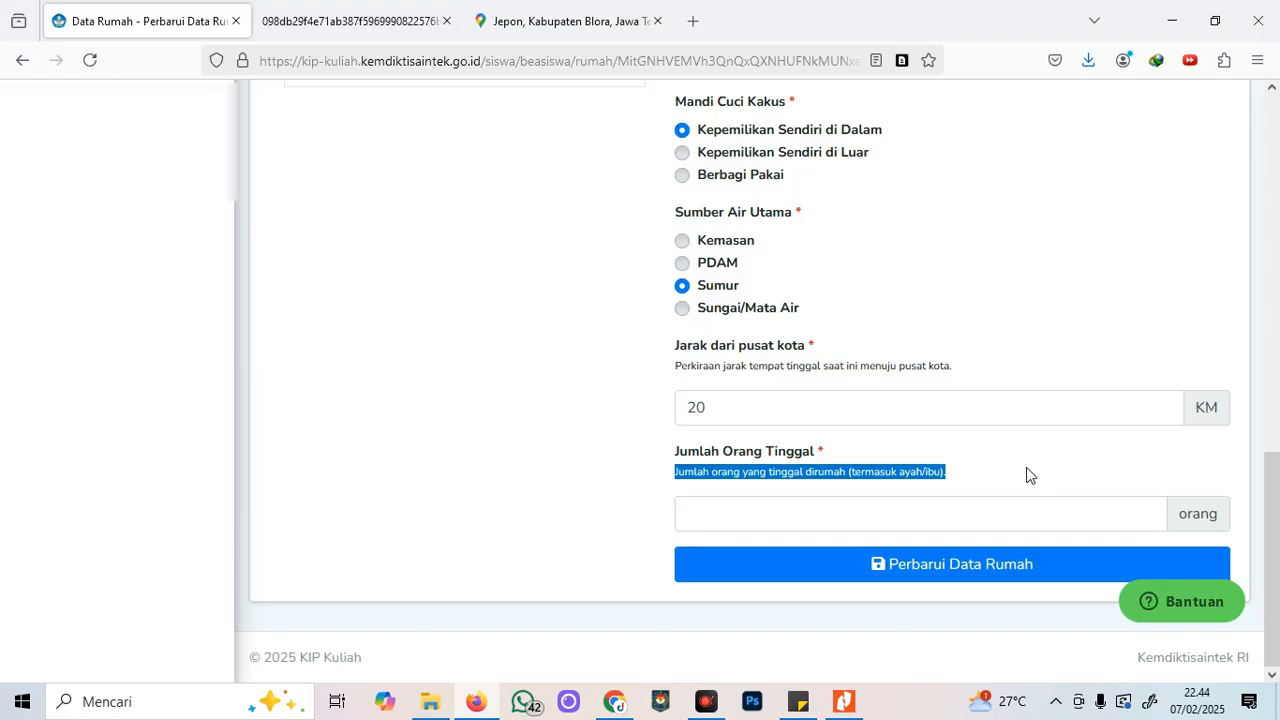
left_click(789, 513)
type("7")
left_click(471, 508)
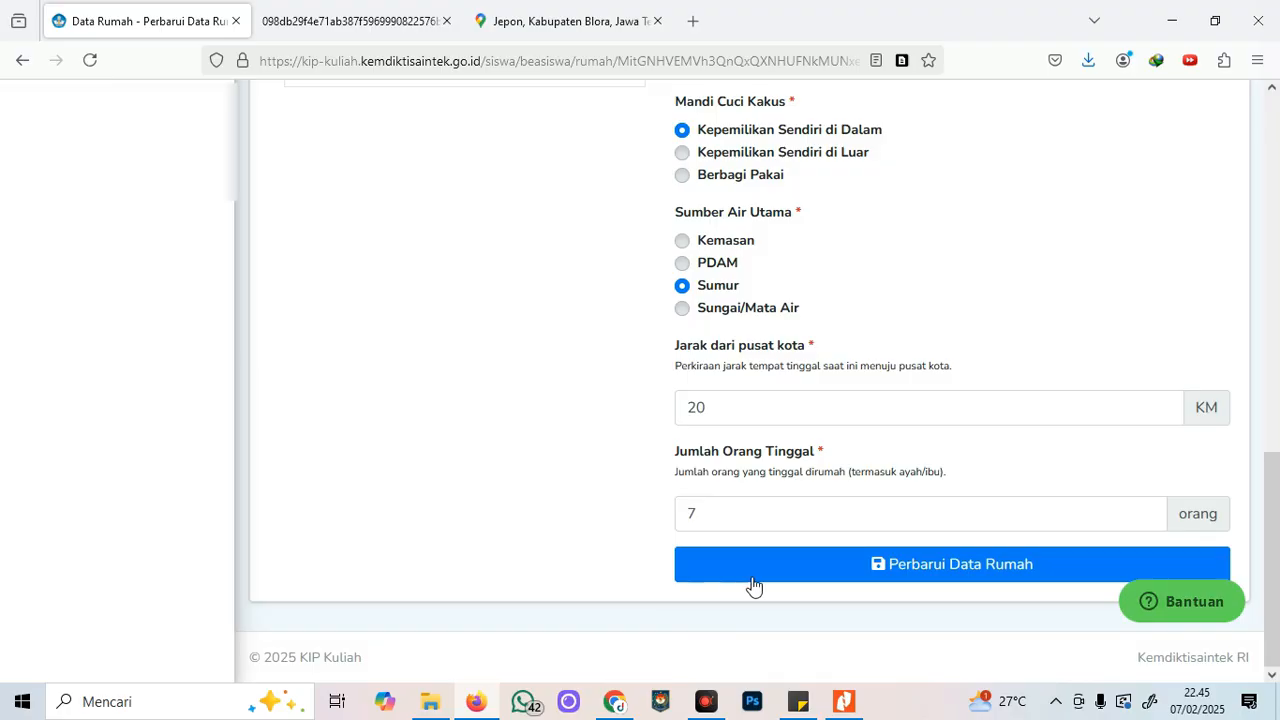
left_click(920, 566)
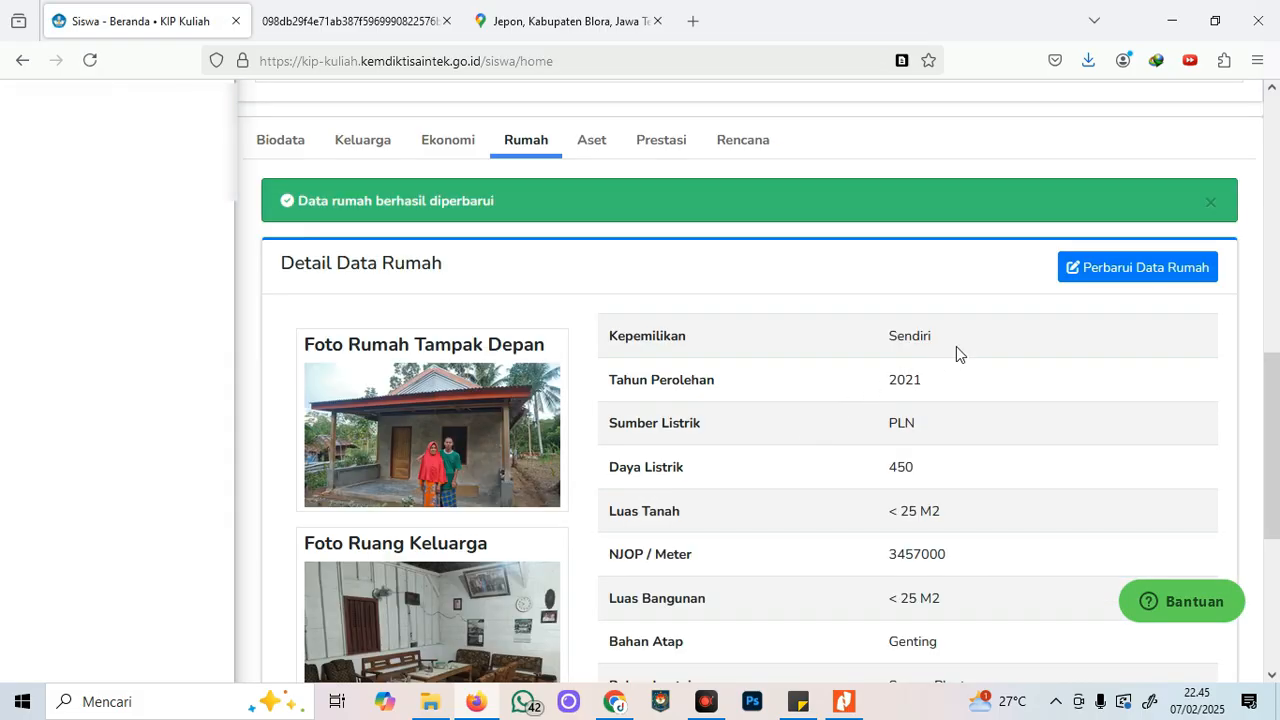